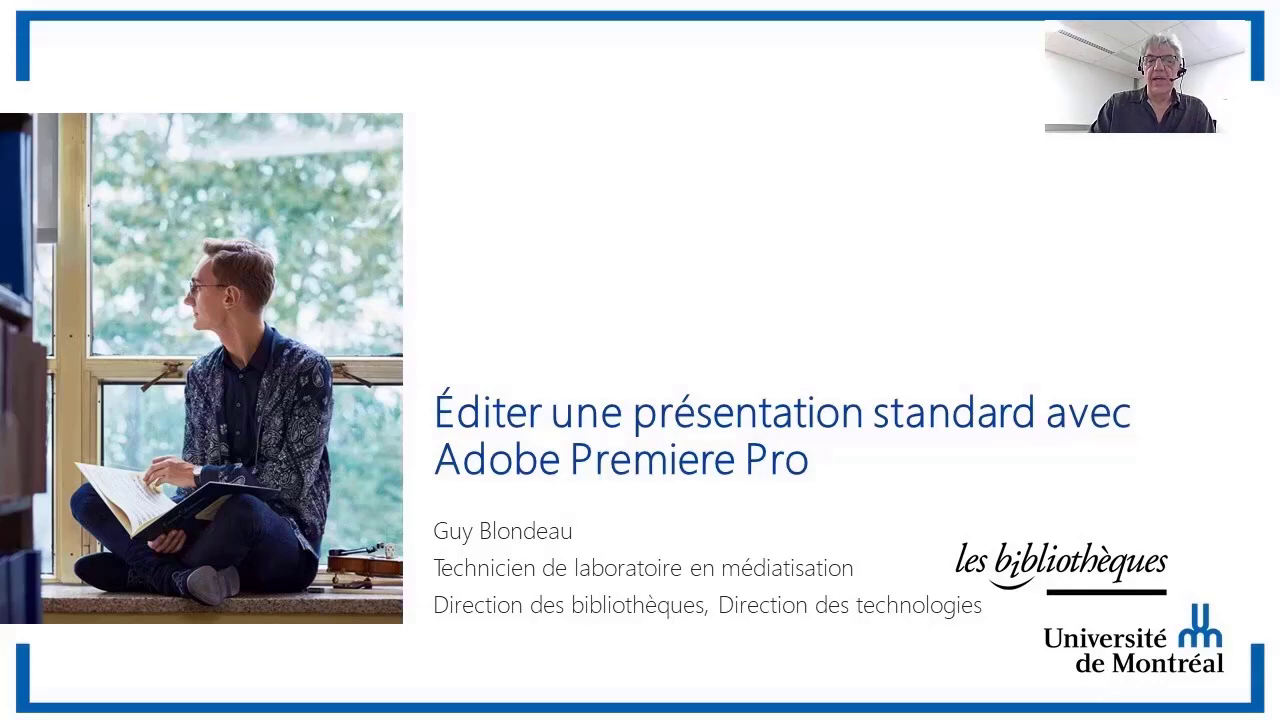
Step: Advance past the Premiere Pro intro title slide to the working-folder section
key("Right")
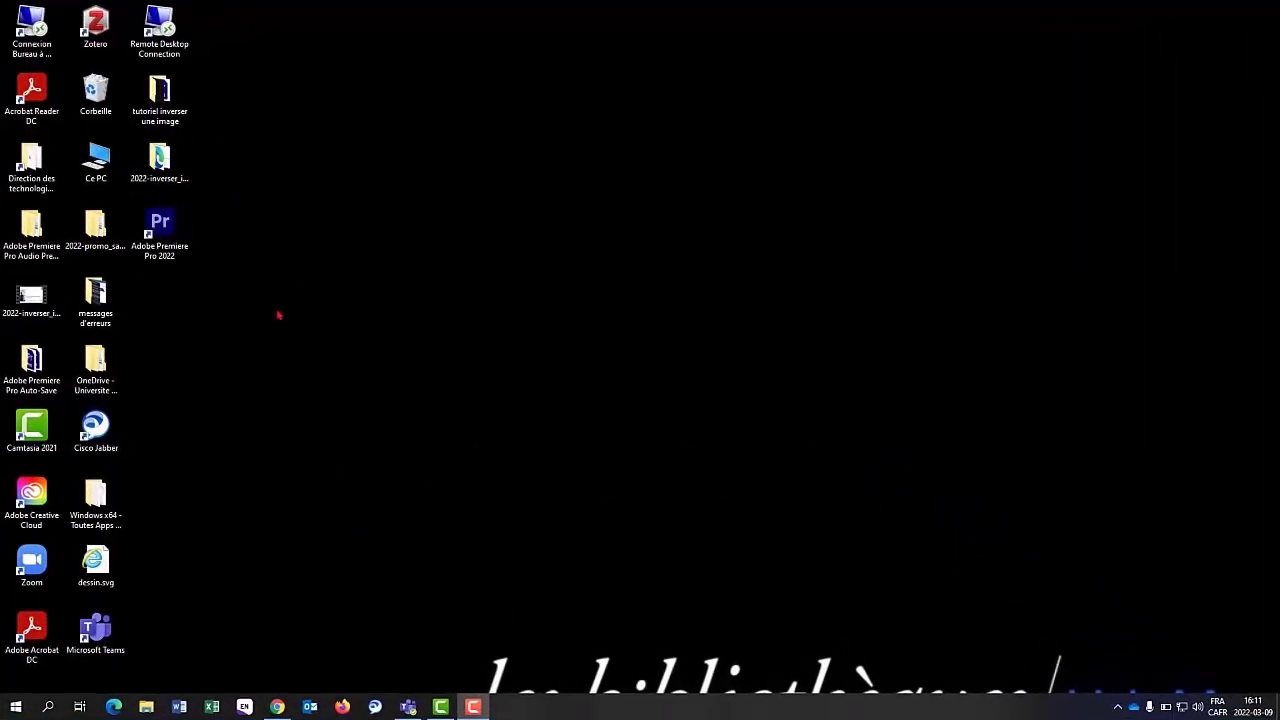
Step: Add a new folder called 'tutoriel montage' to the Windows desktop via Nouveau > Dossier
right_click(278, 314)
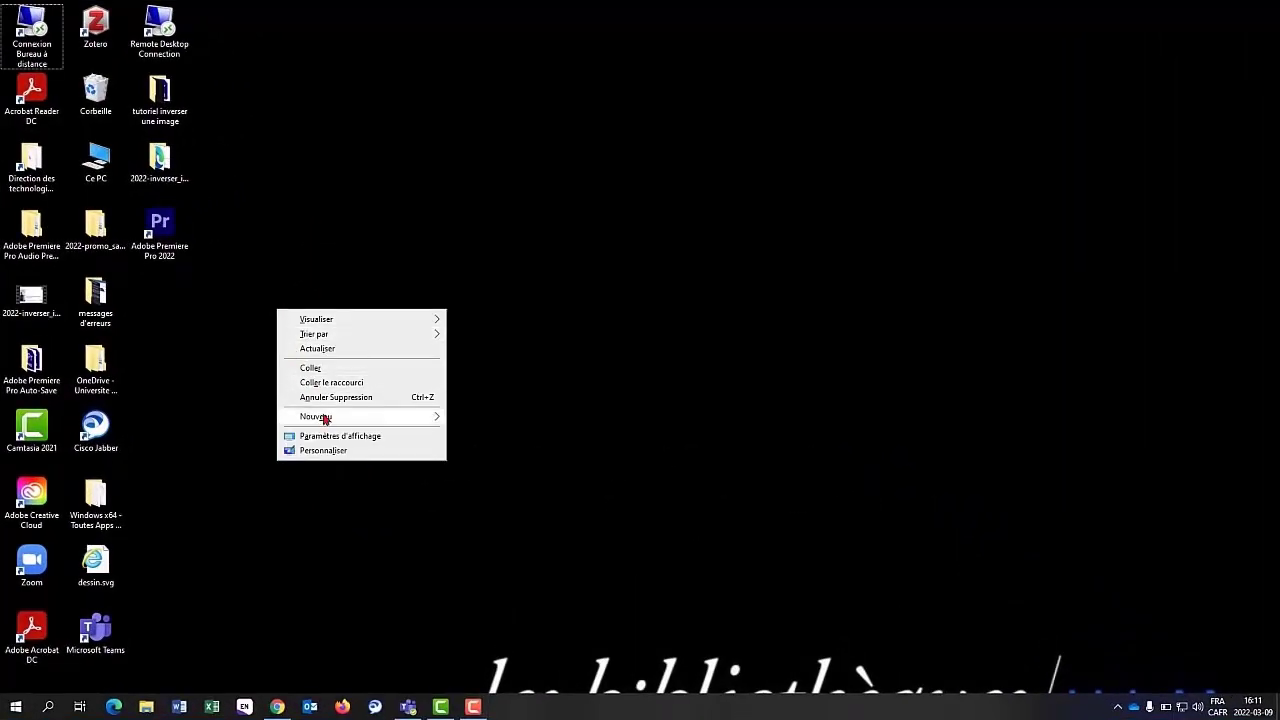
mouse_move(325, 419)
left_click(474, 420)
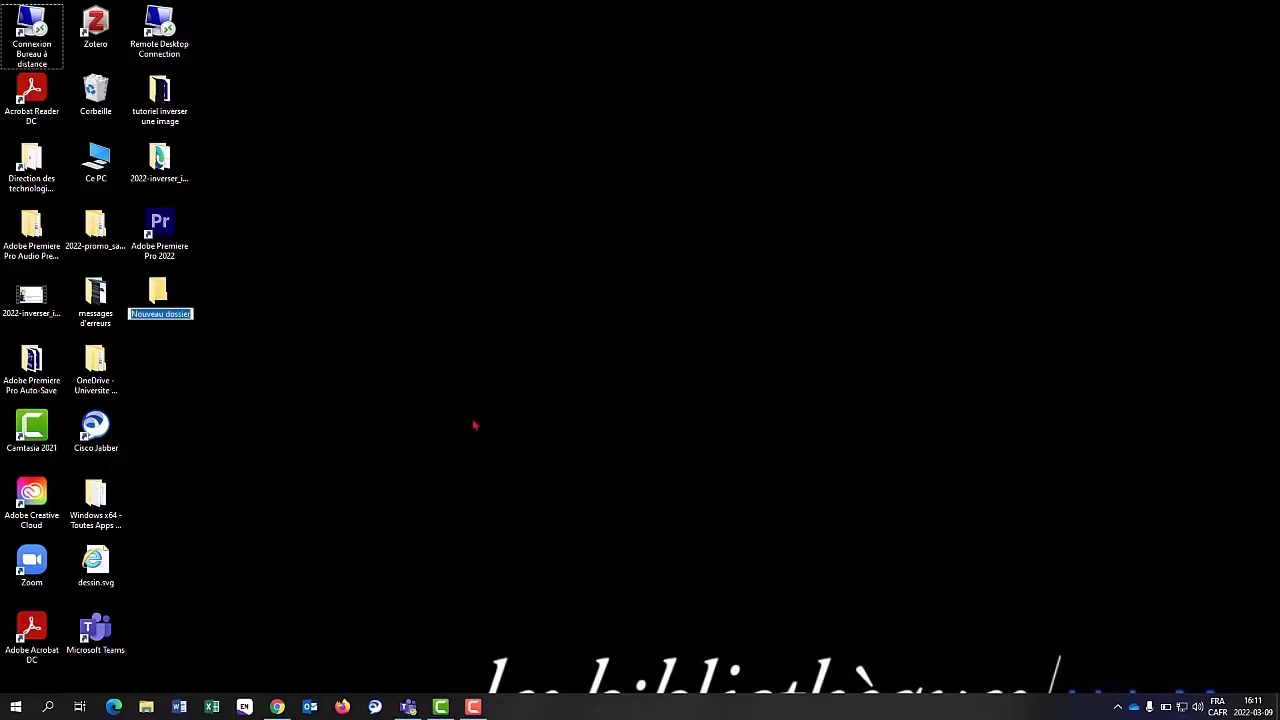
type("tuto")
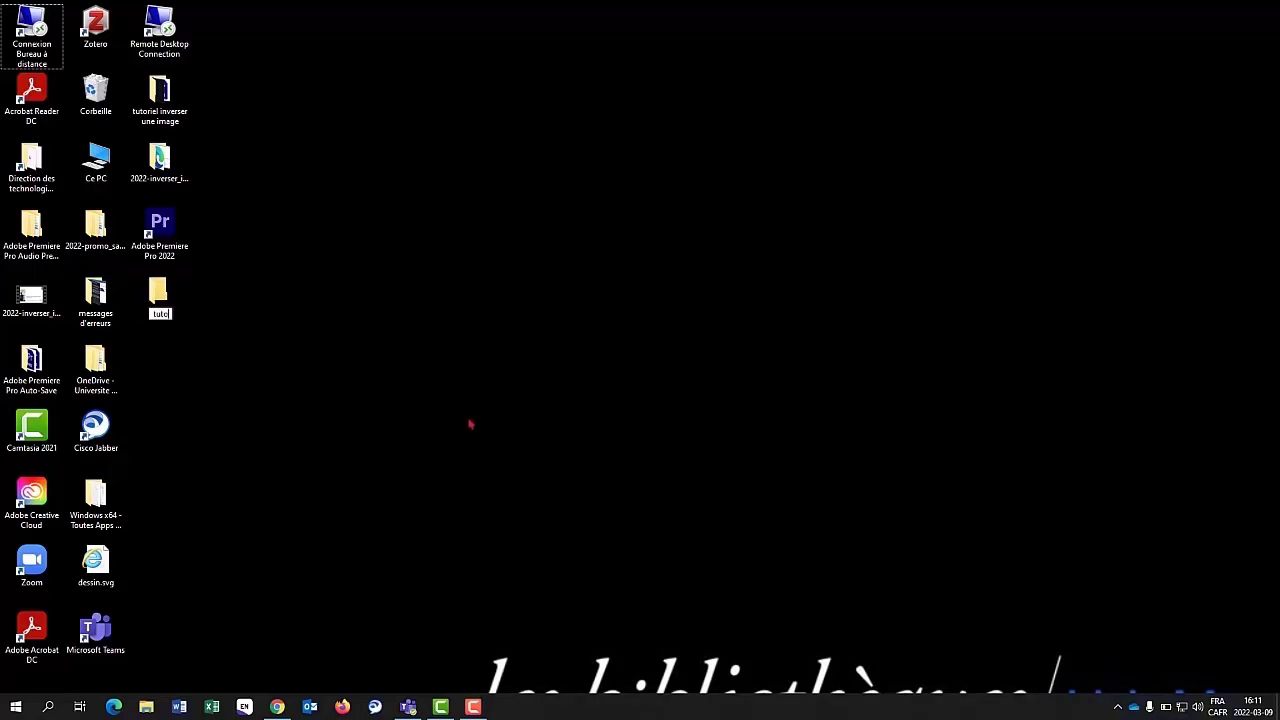
type("rie")
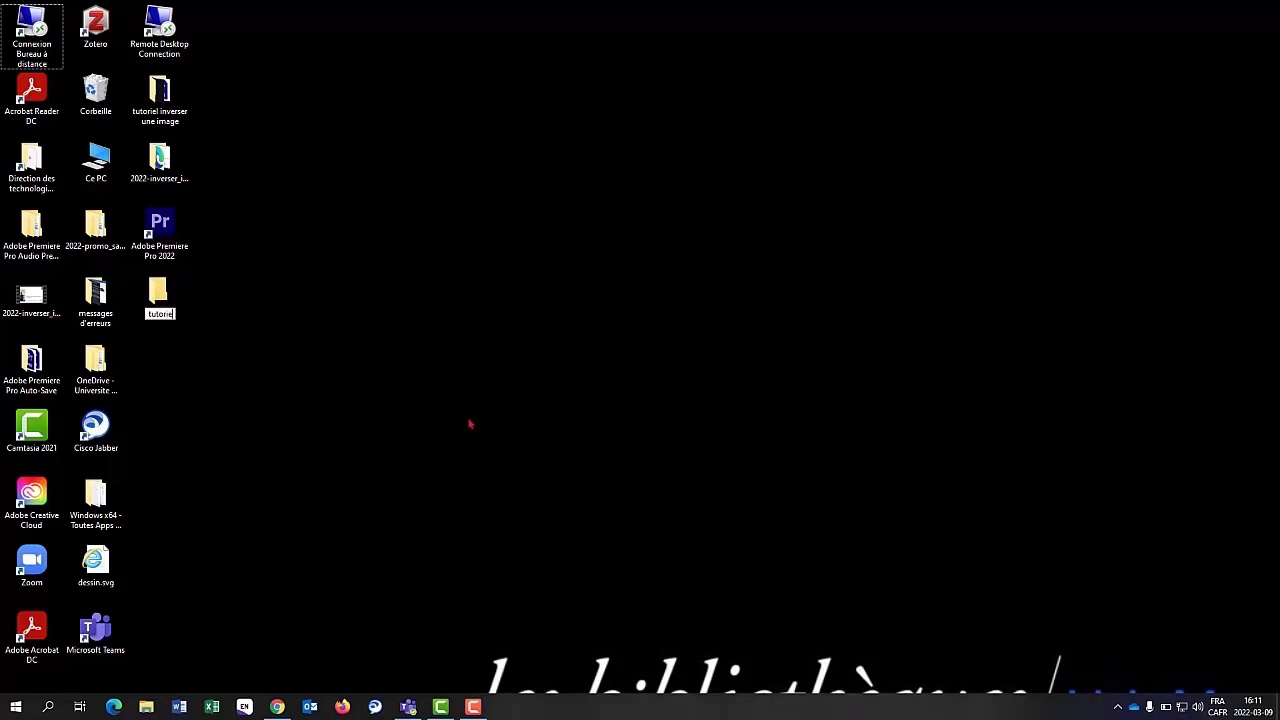
type("l montage")
key("Return")
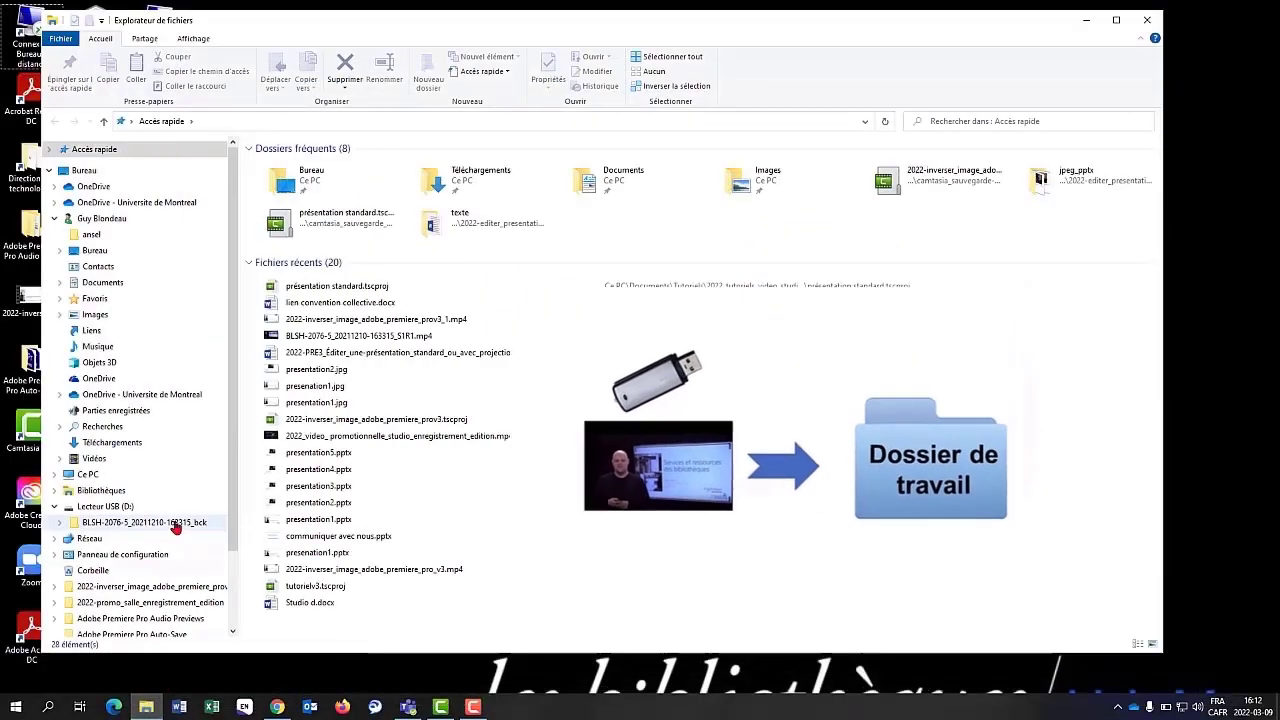
left_click(112, 507)
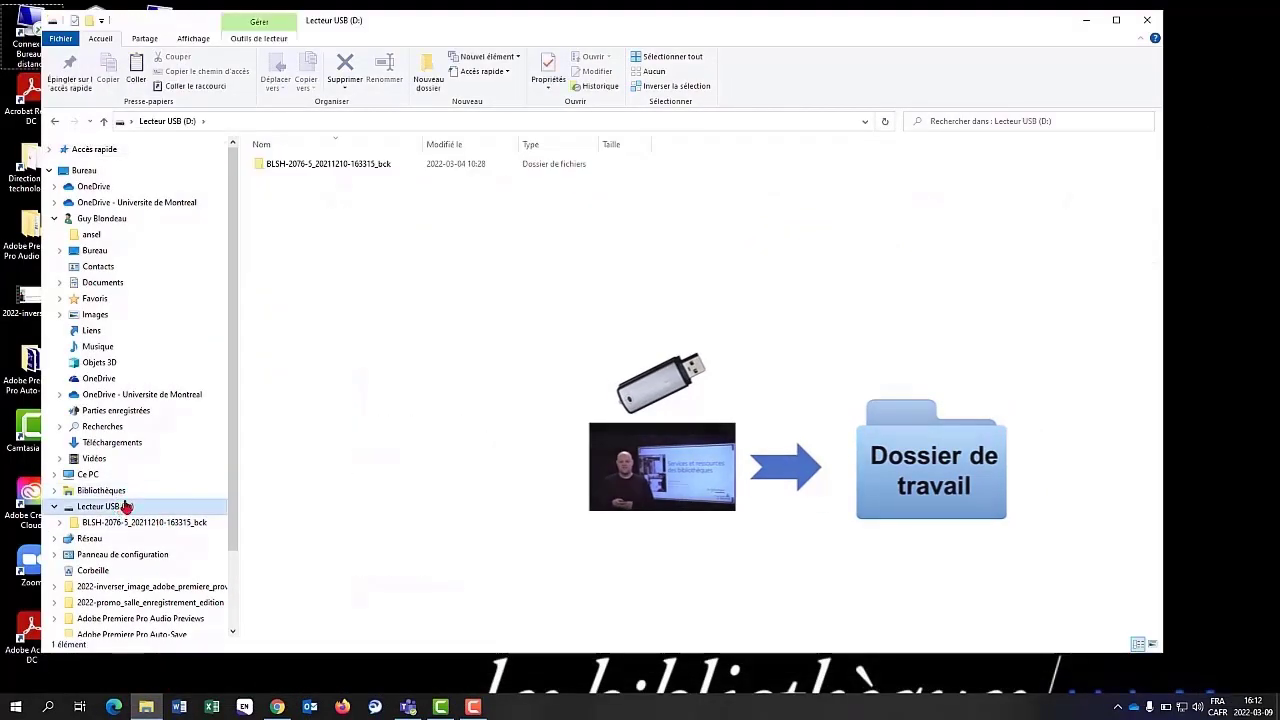
right_click(381, 164)
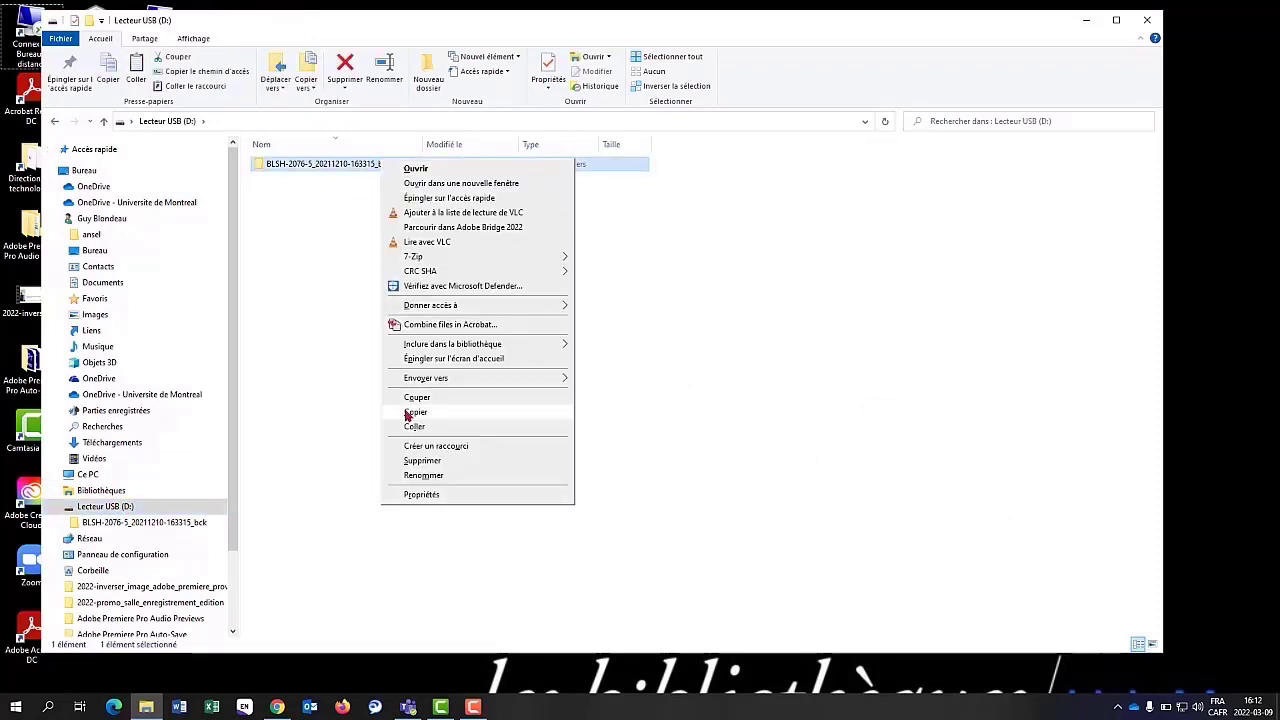
left_click(410, 413)
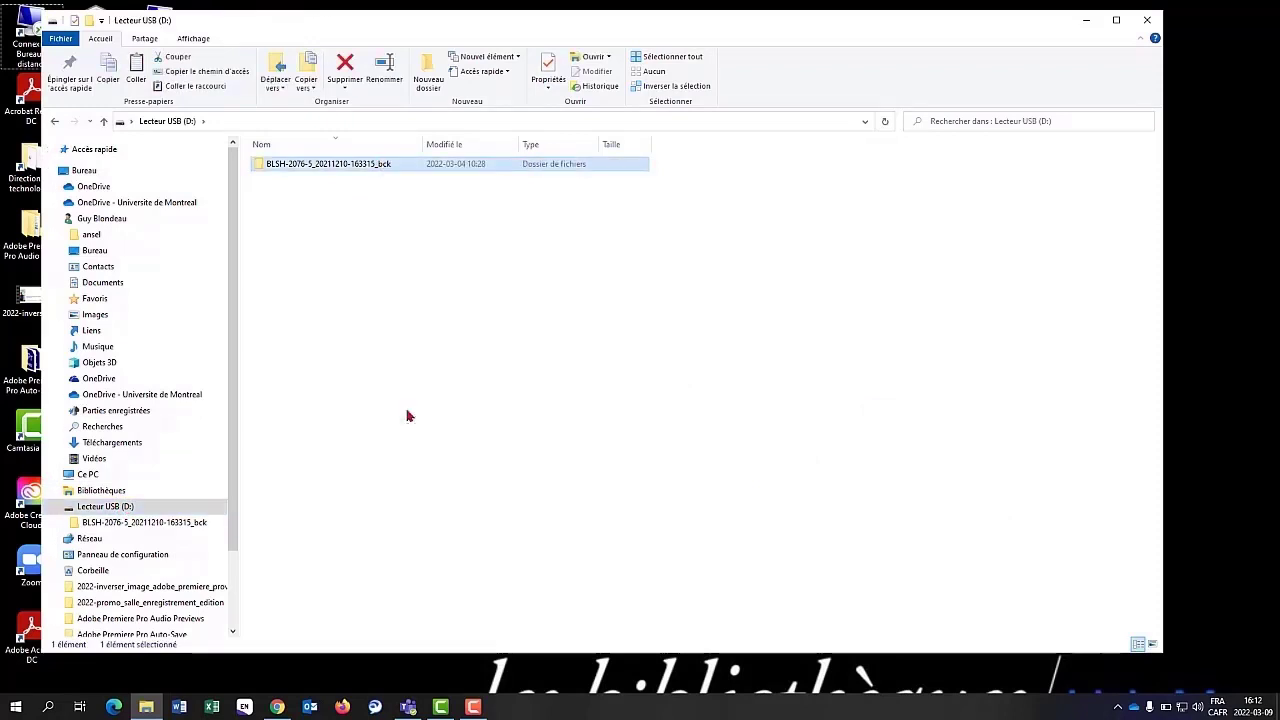
Step: Paste the BLSH folder into Bureau > tutoriel montage and close File Explorer
left_click(95, 173)
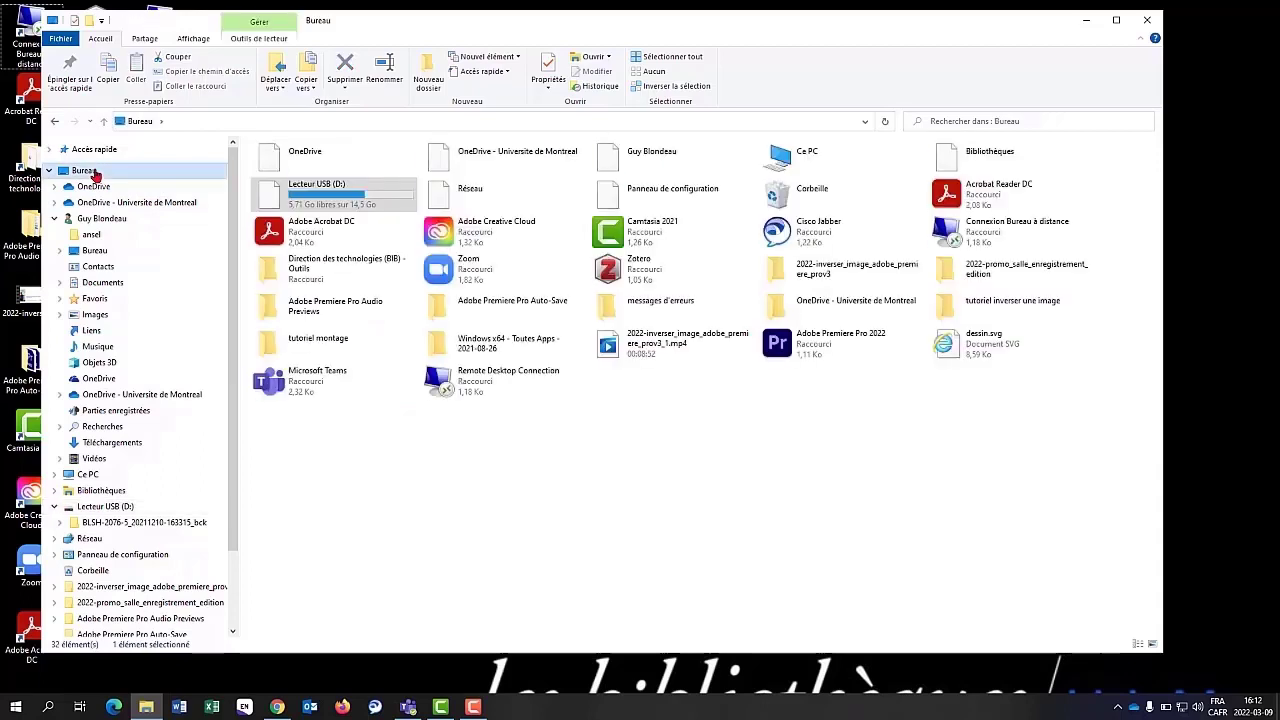
double_click(308, 342)
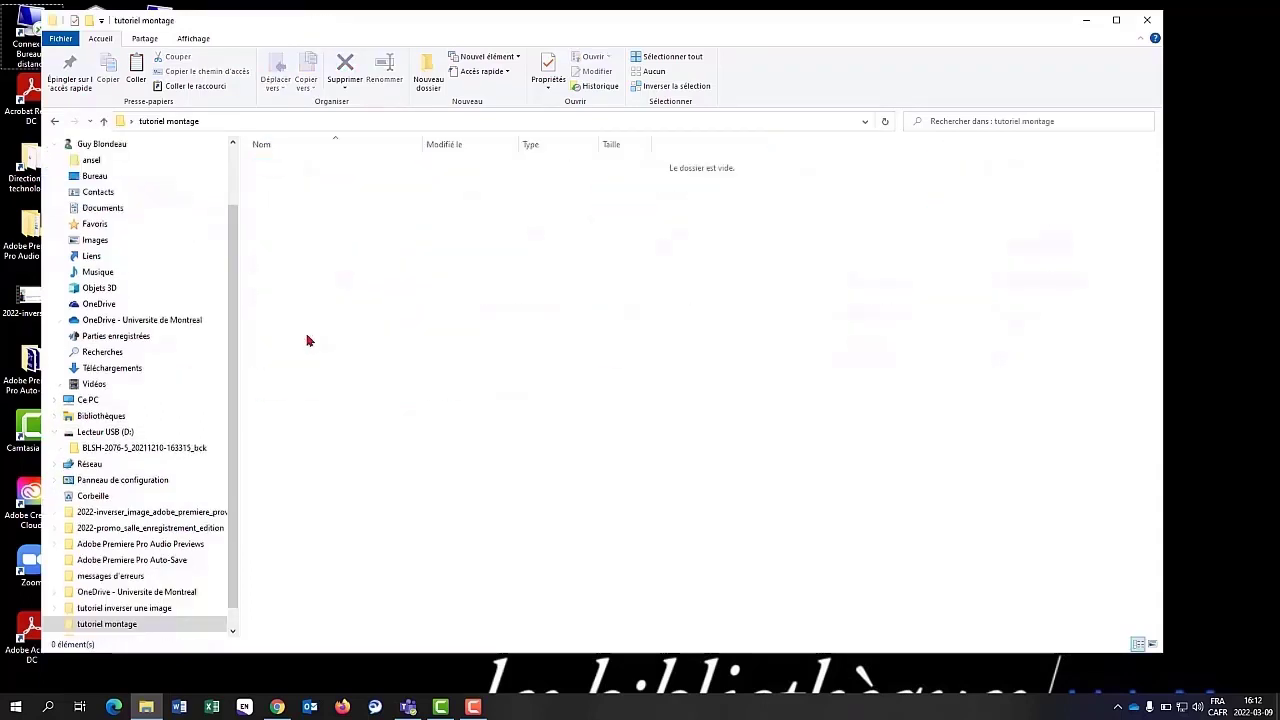
right_click(310, 313)
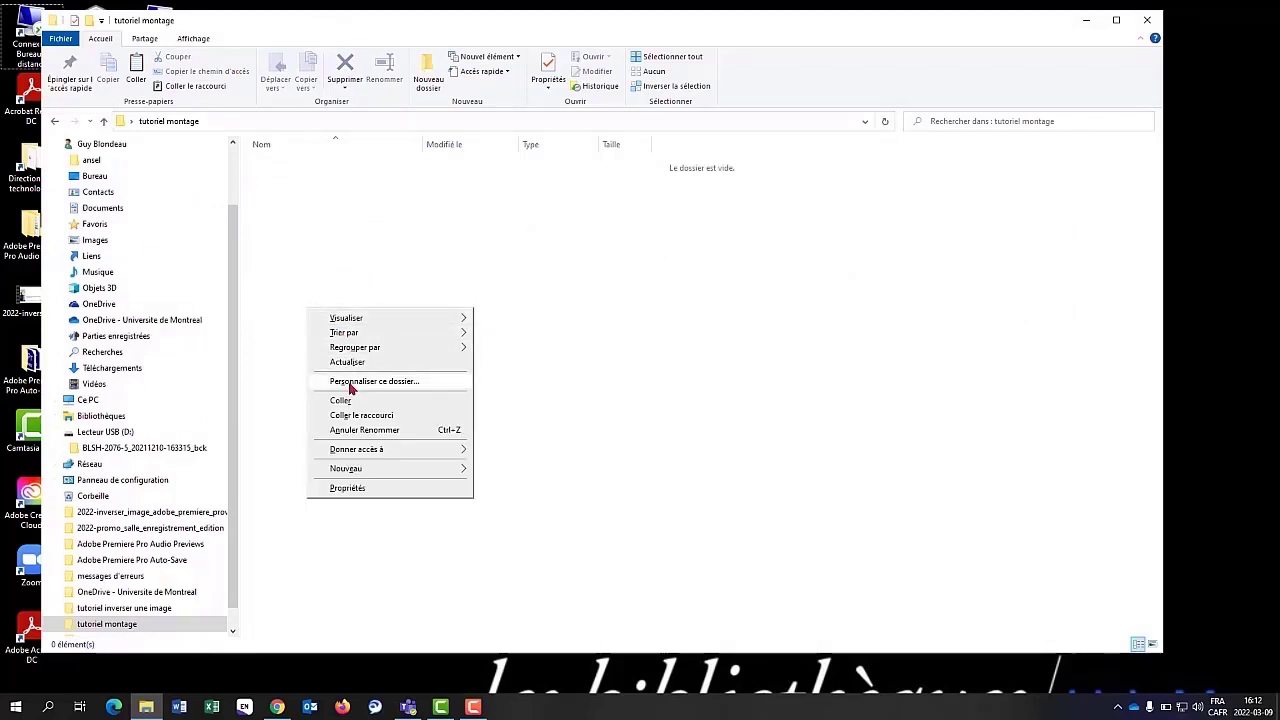
left_click(350, 410)
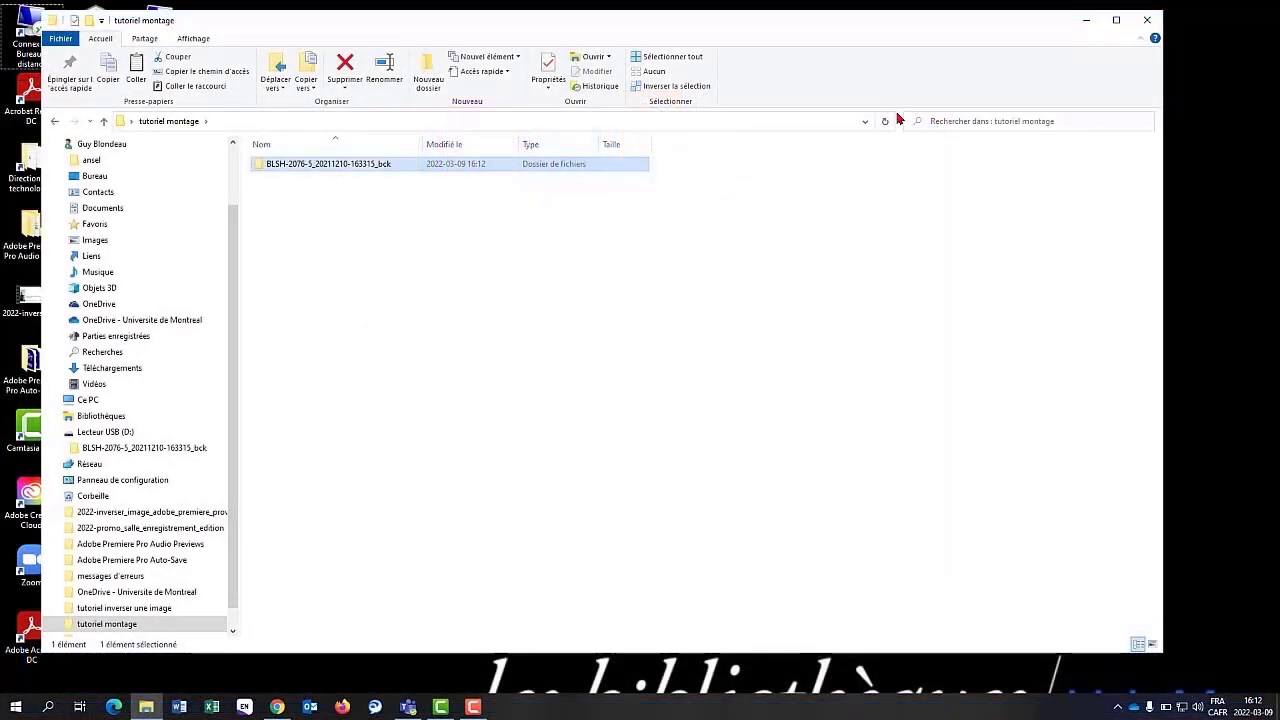
left_click(1140, 22)
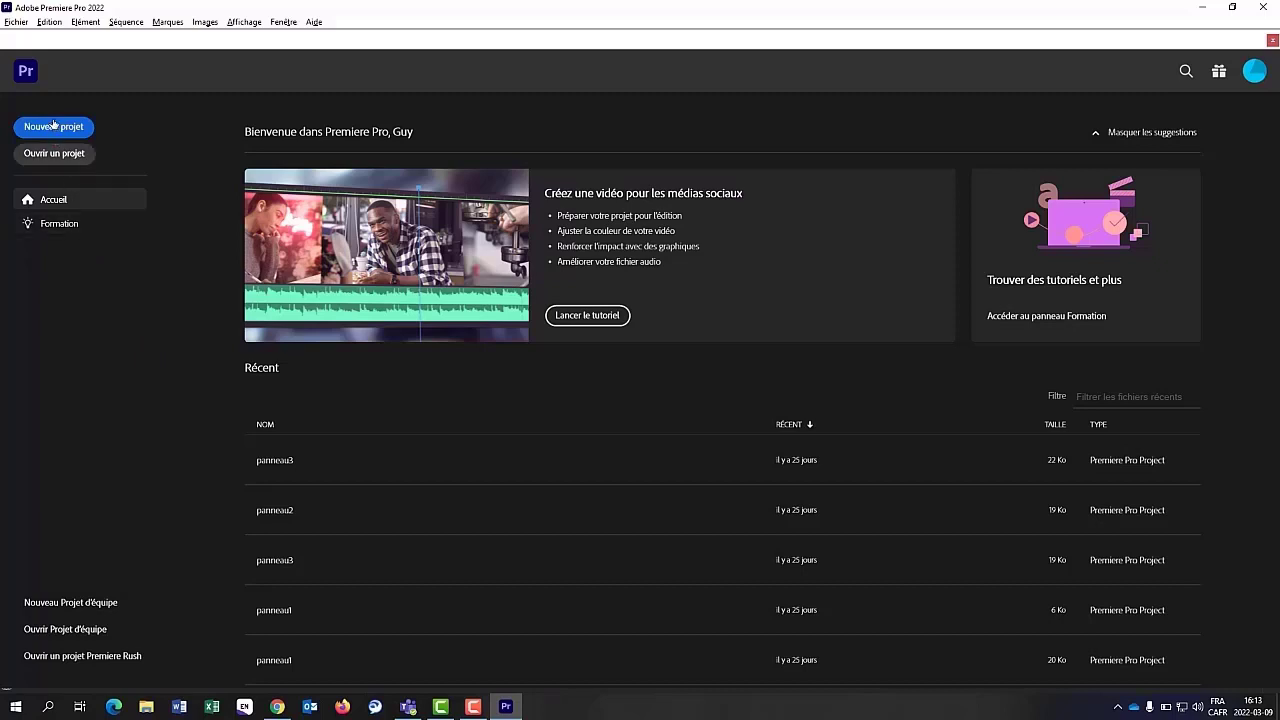
Step: Start a new project named 'editer avec premiere pro'
left_click(54, 125)
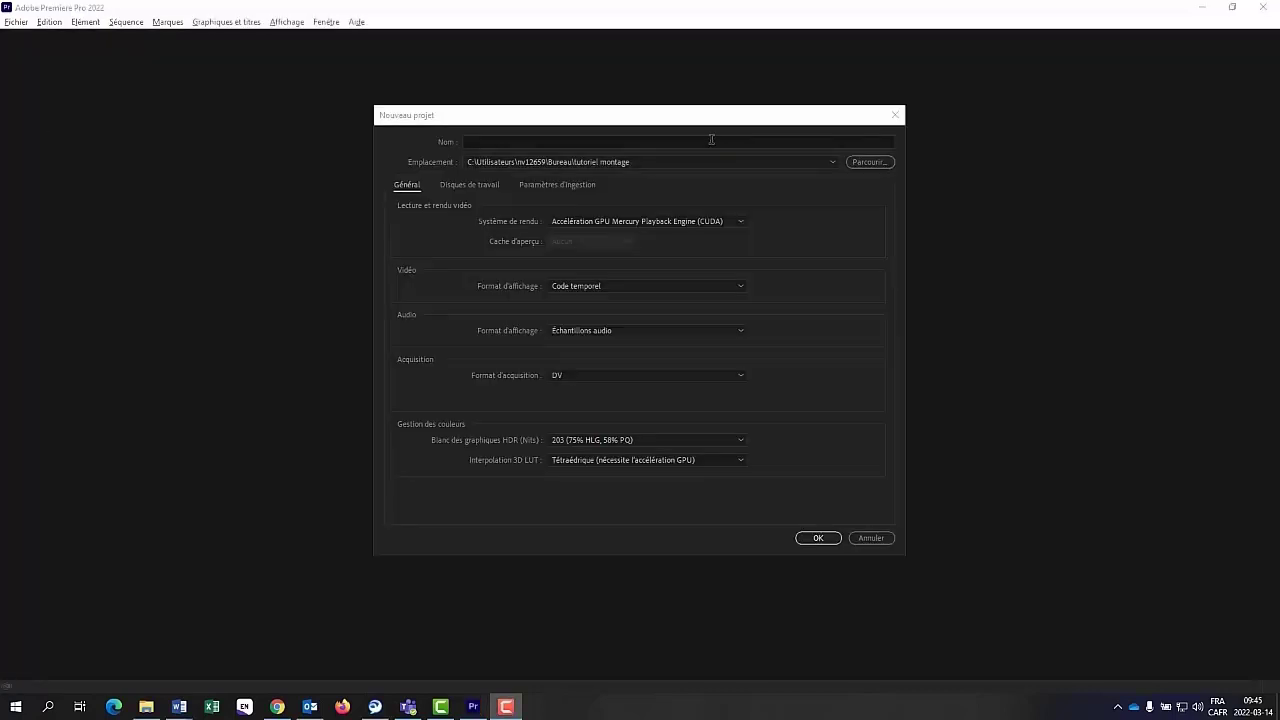
left_click(713, 143)
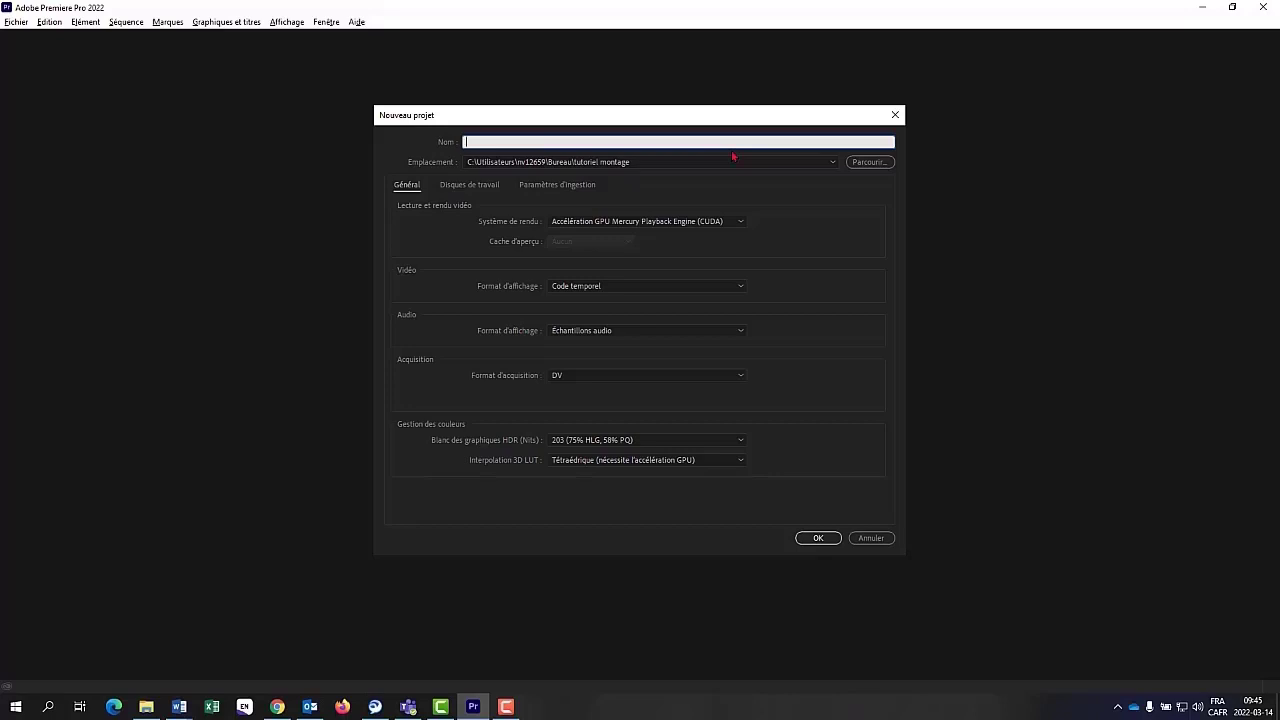
type("editer")
type(" avec prem")
type("iere pro")
Step: Set the project location to Bureau > tutoriel montage and create the project
left_click(866, 166)
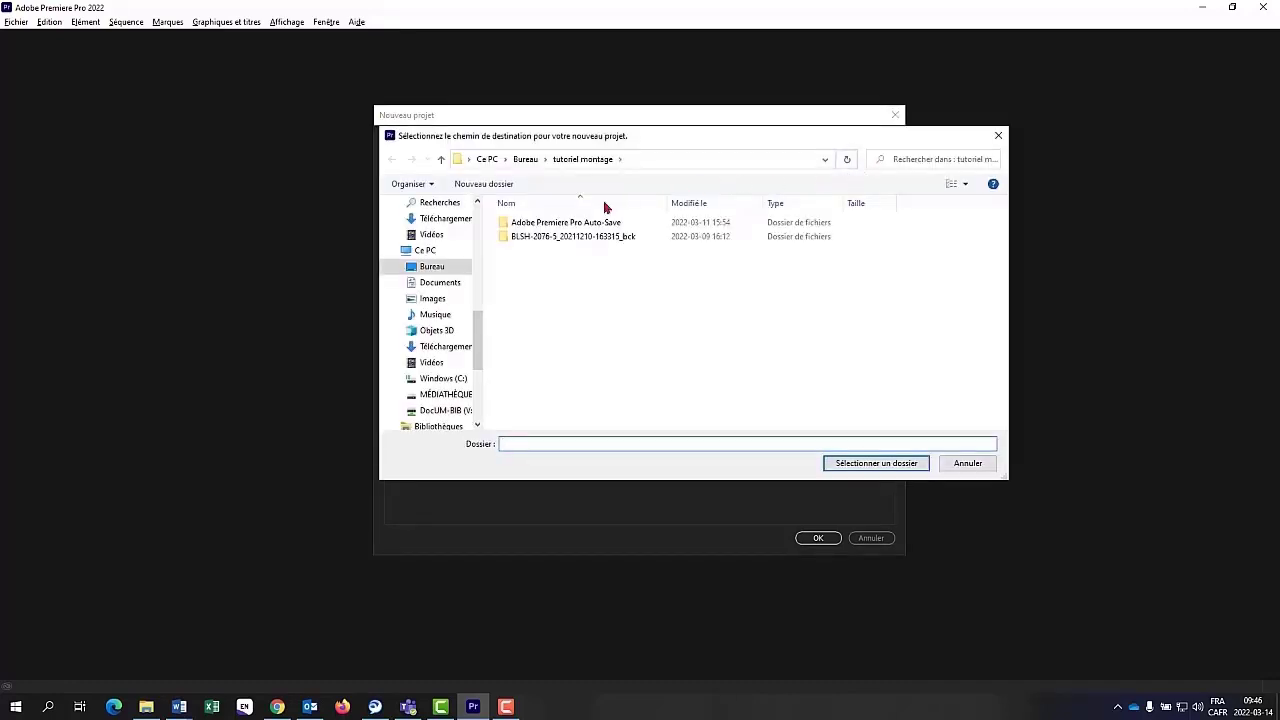
left_click(433, 268)
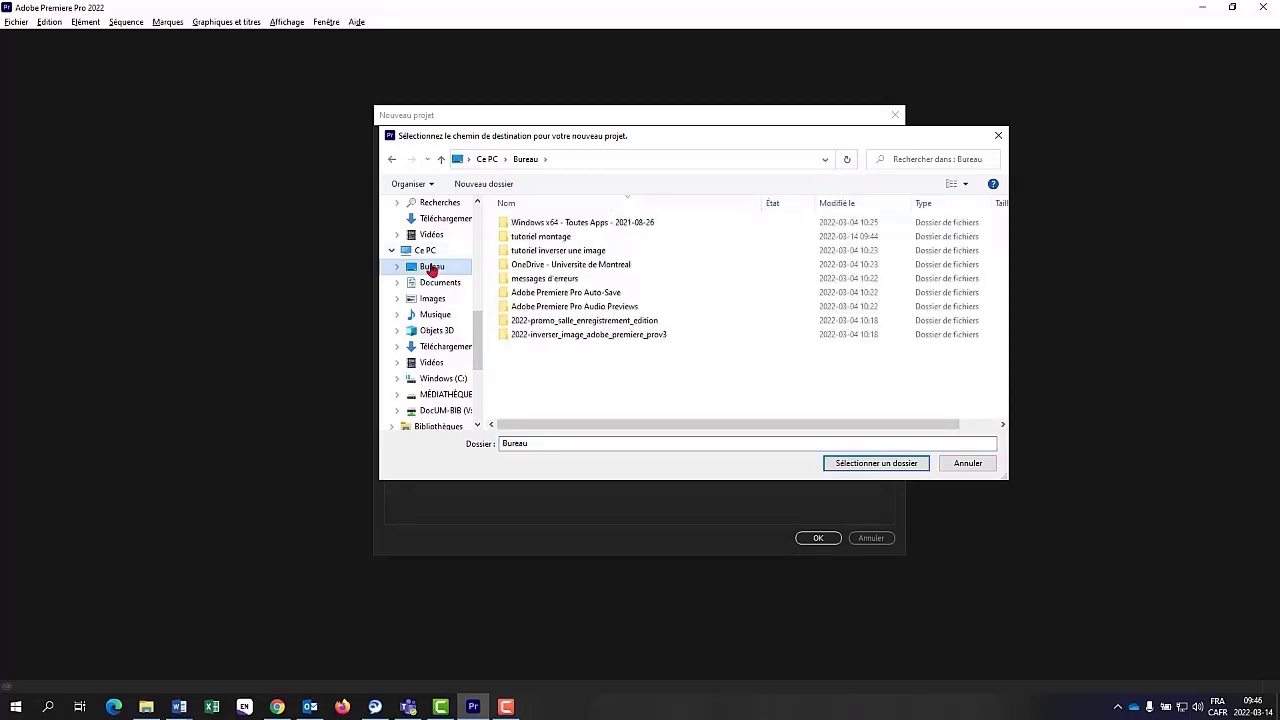
left_click(530, 240)
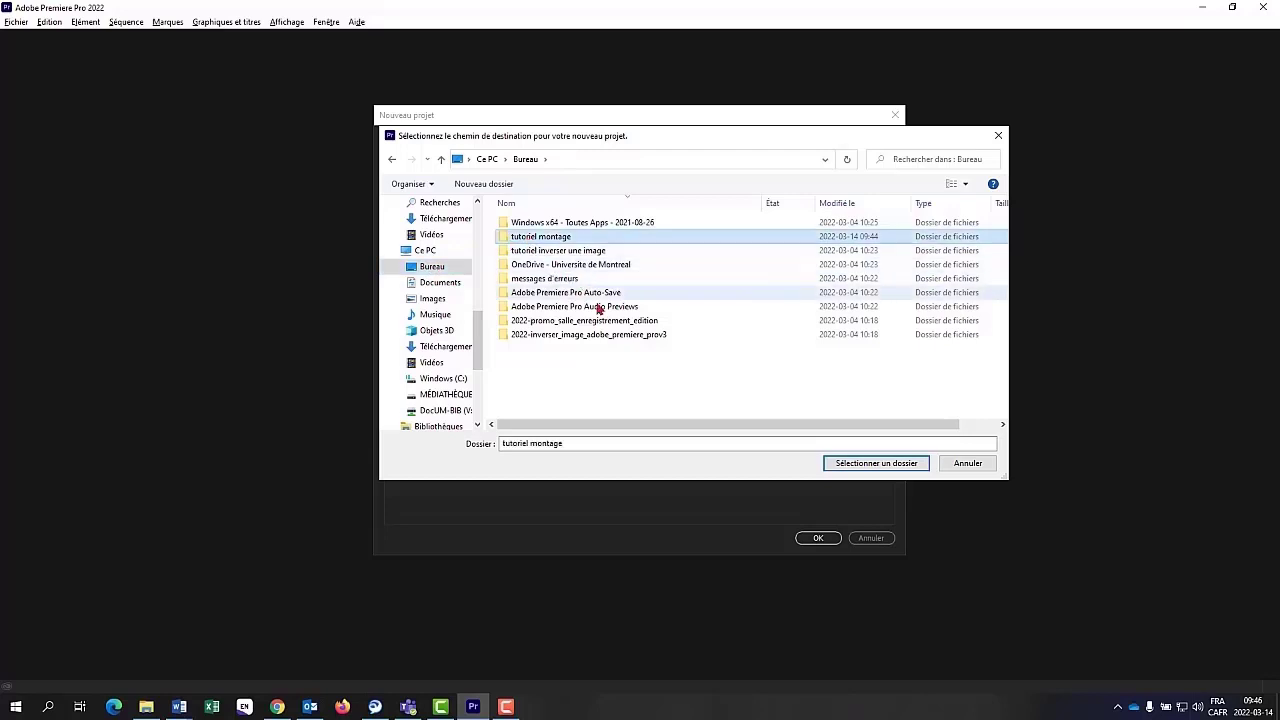
left_click(858, 463)
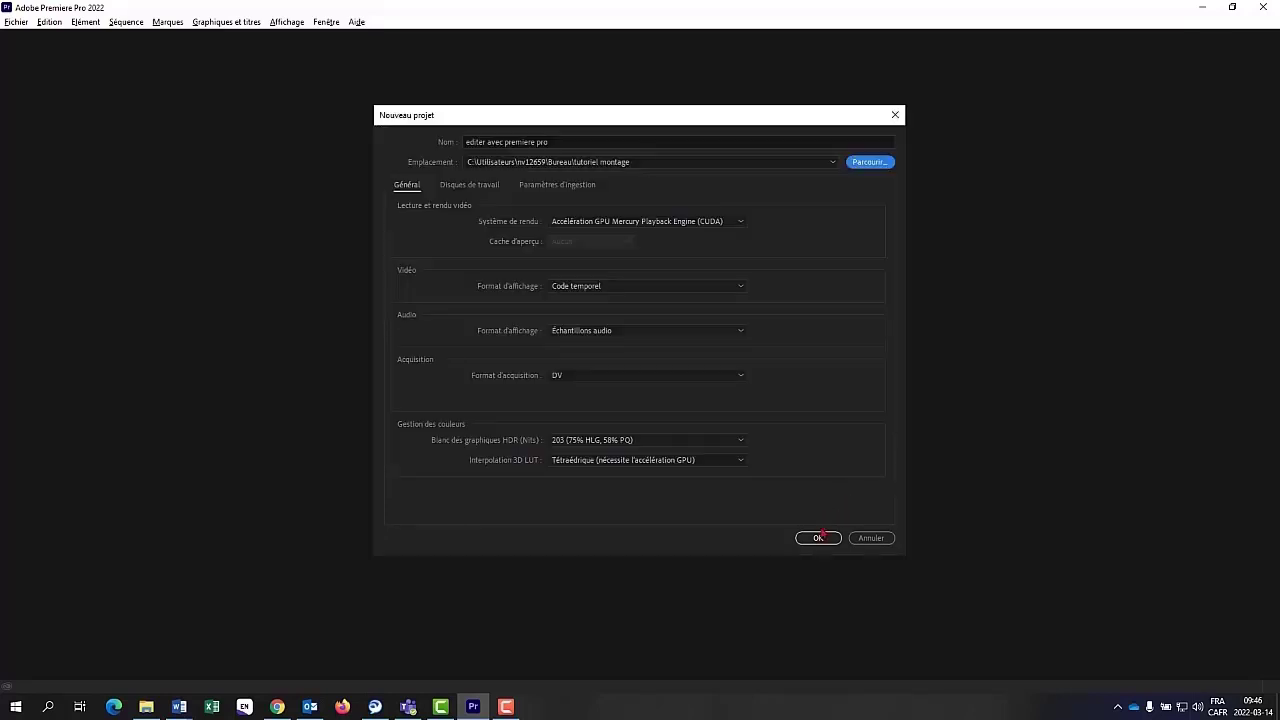
left_click(818, 537)
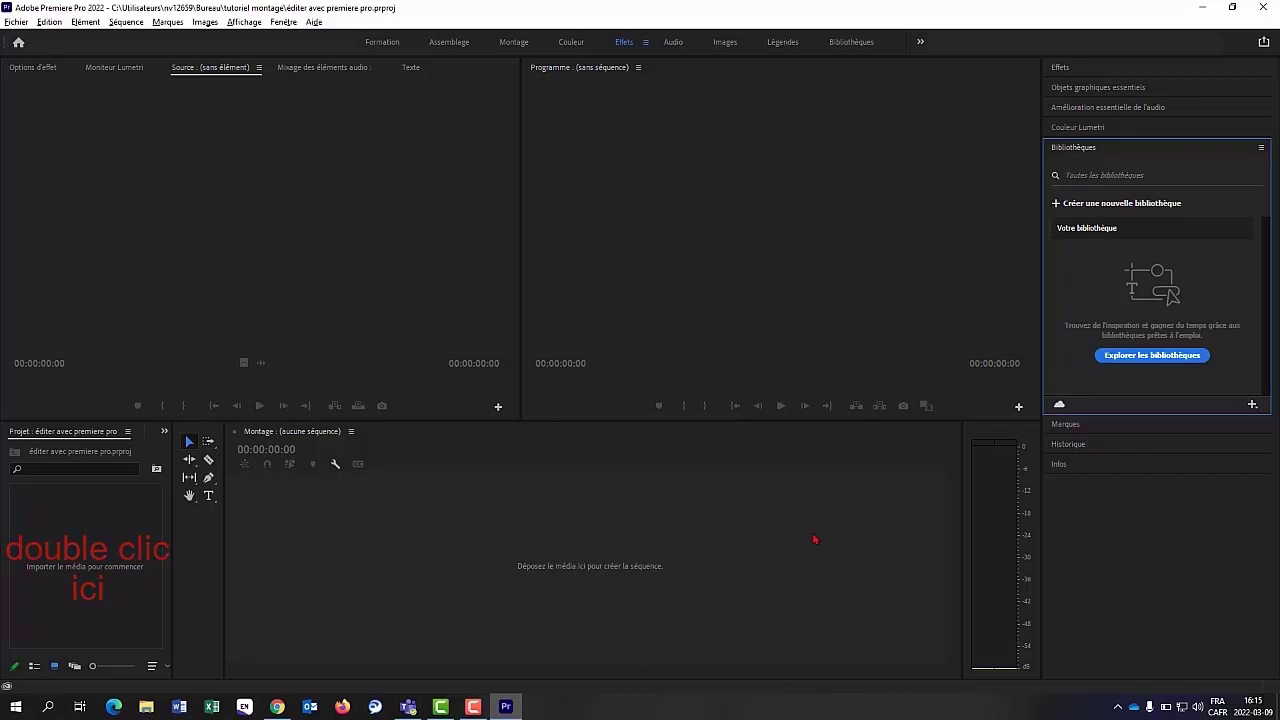
double_click(73, 566)
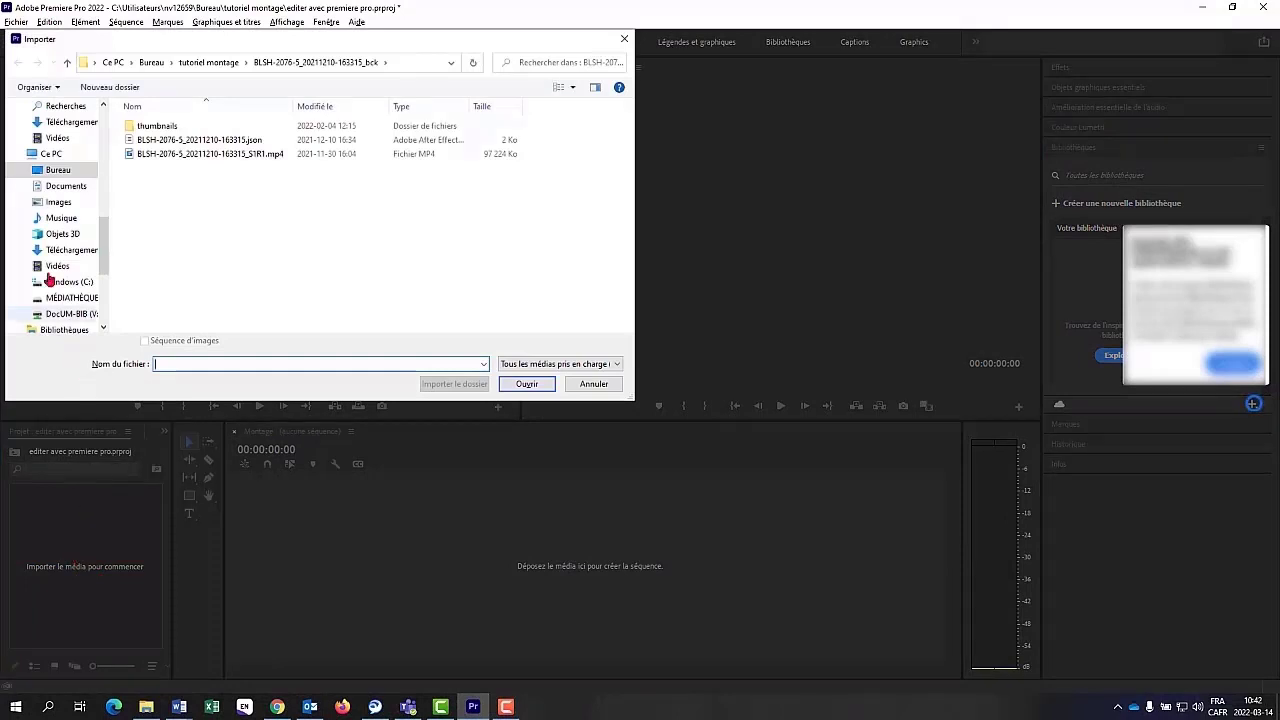
left_click(56, 171)
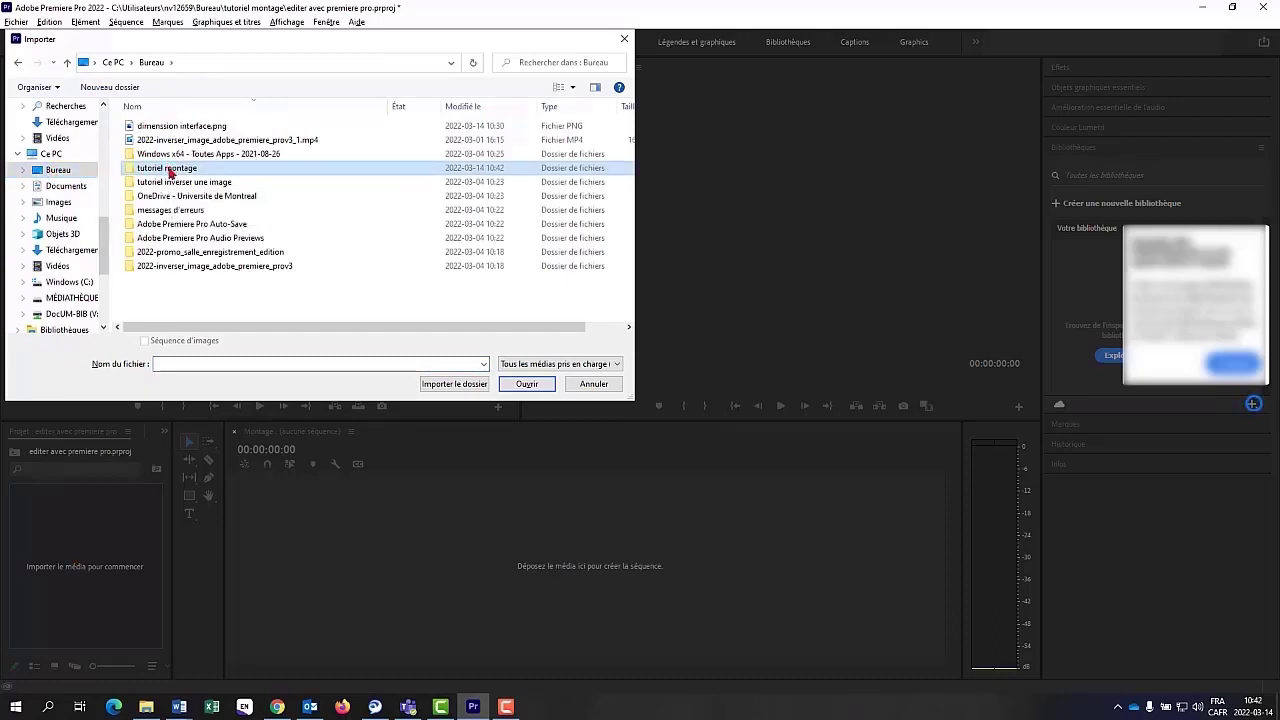
left_click(171, 169)
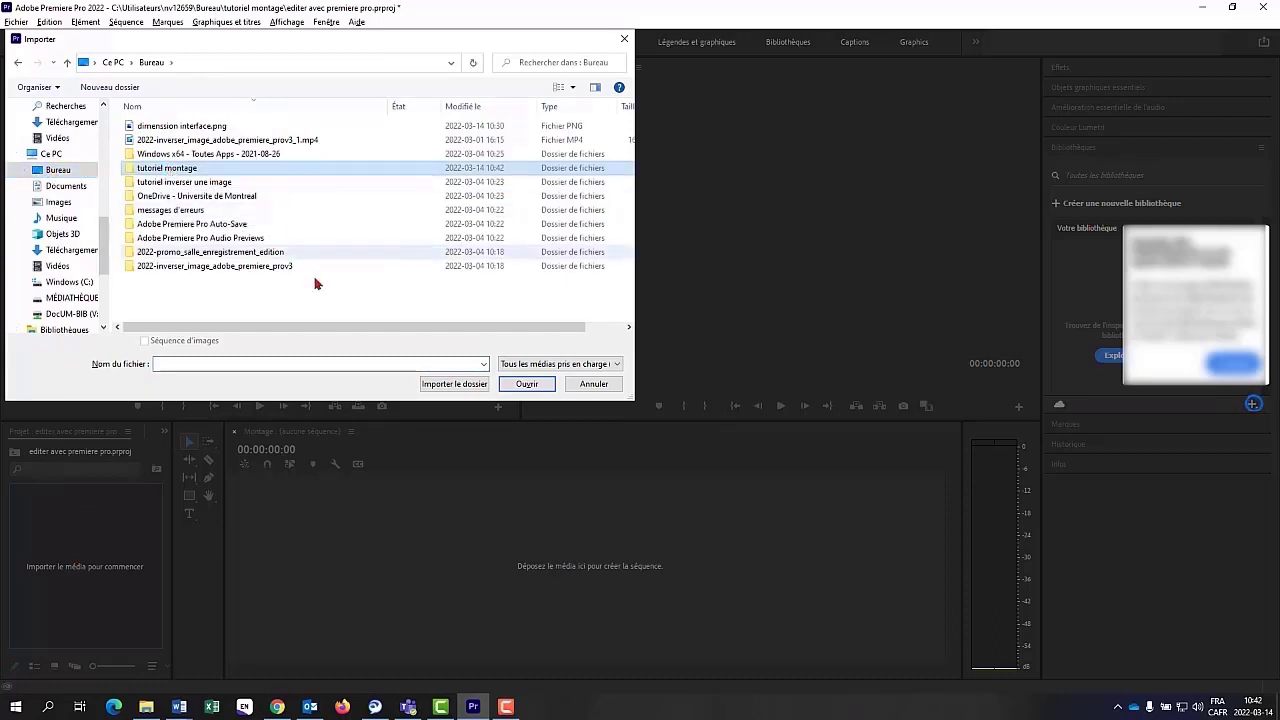
left_click(526, 390)
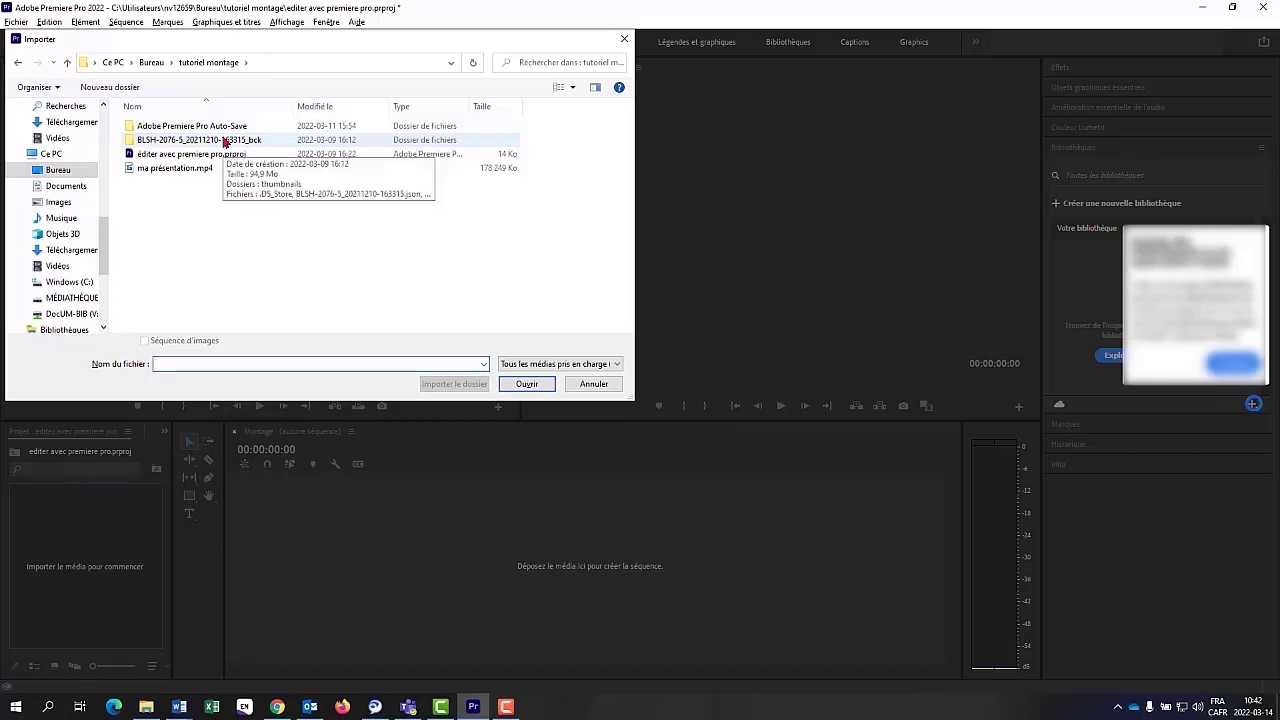
left_click(224, 143)
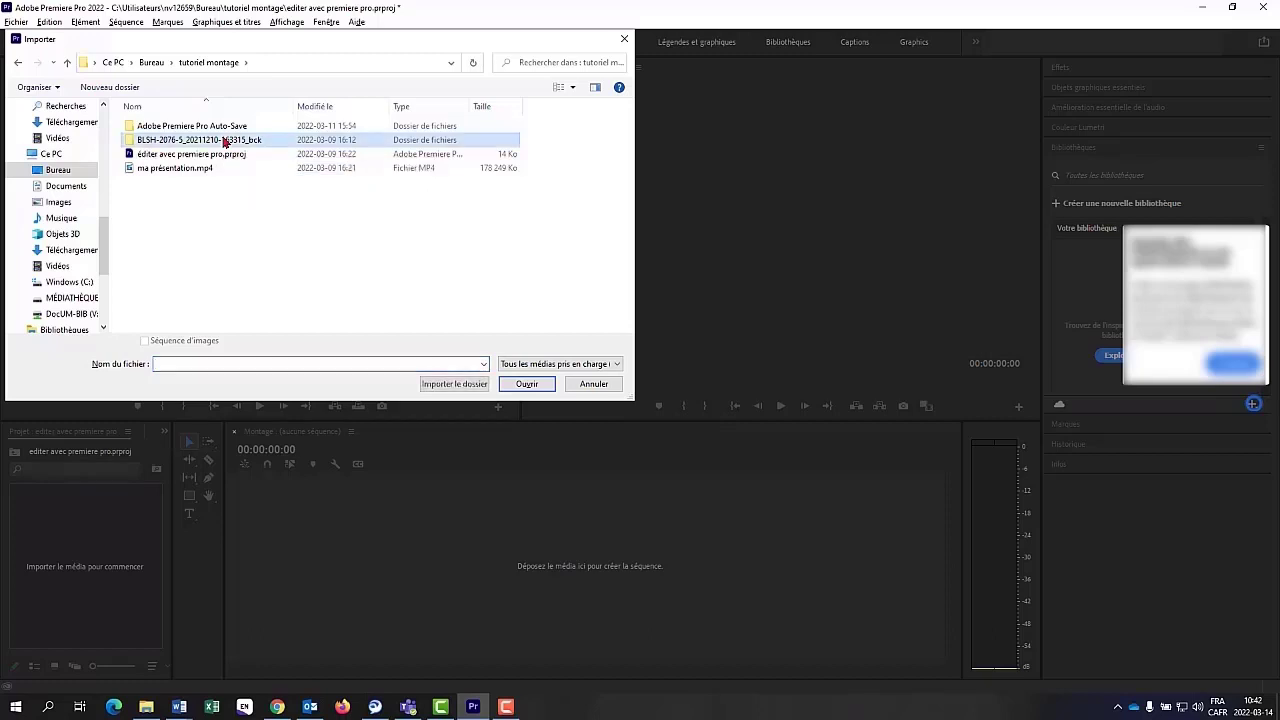
left_click(528, 386)
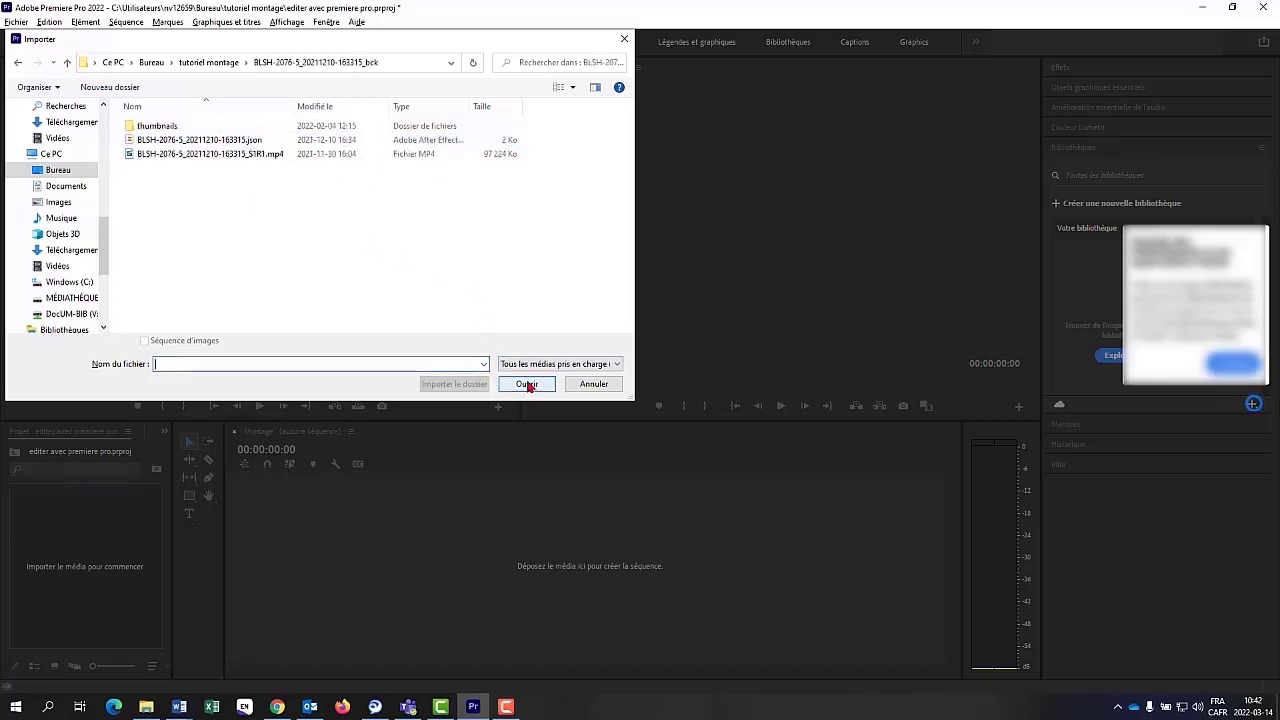
left_click(279, 157)
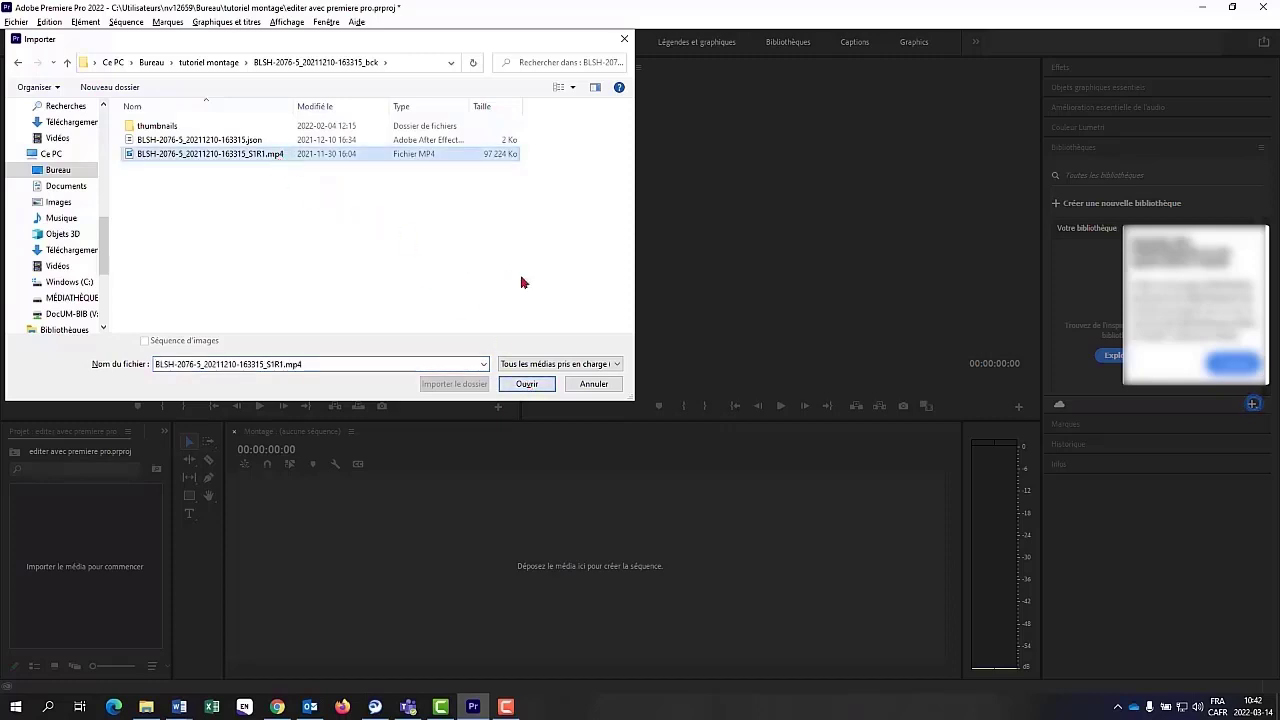
left_click(530, 384)
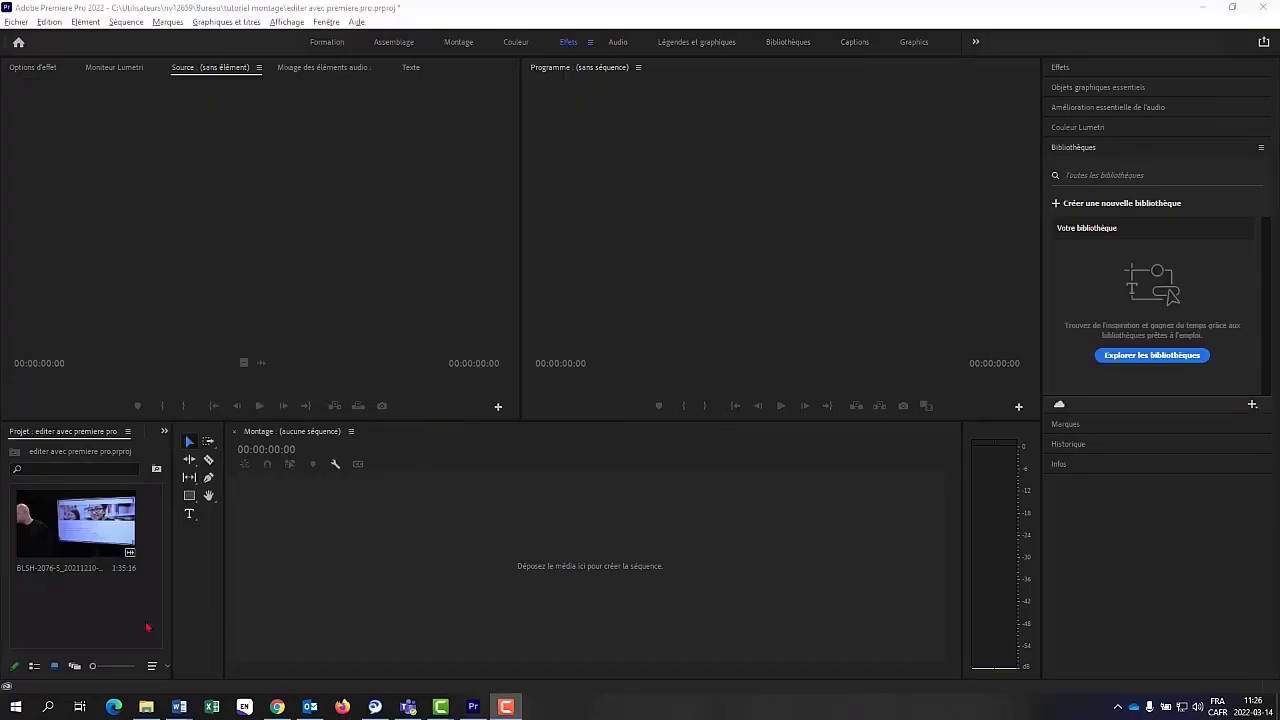
Step: Load S1R1.mp4 into the Source monitor and preview it, stopping at 00:00:03:25
left_click(96, 533)
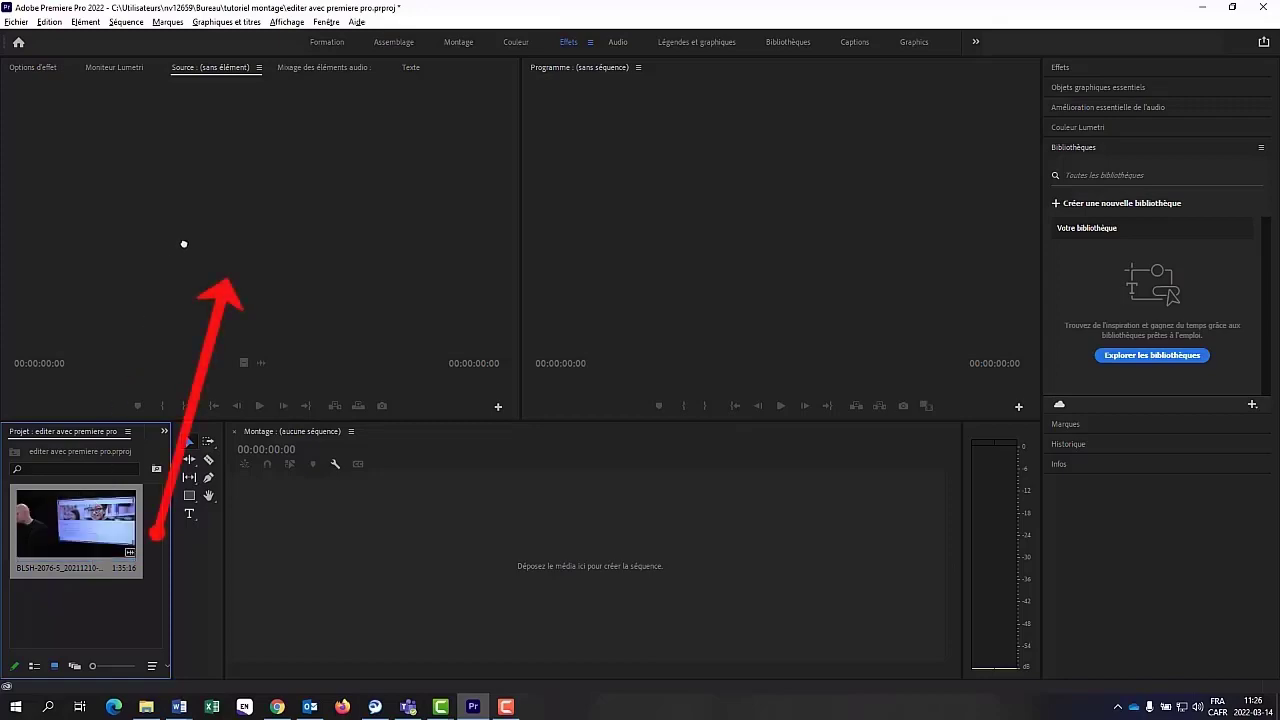
left_click_drag(93, 533, 183, 243)
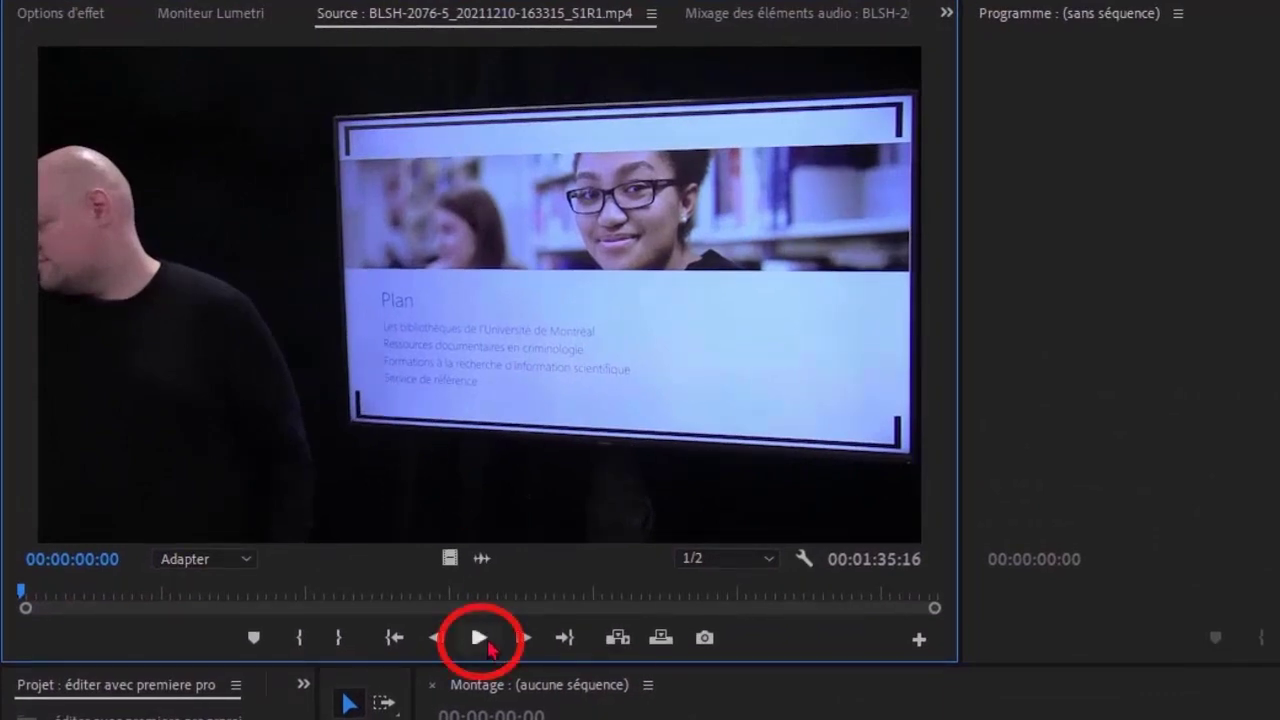
left_click(481, 638)
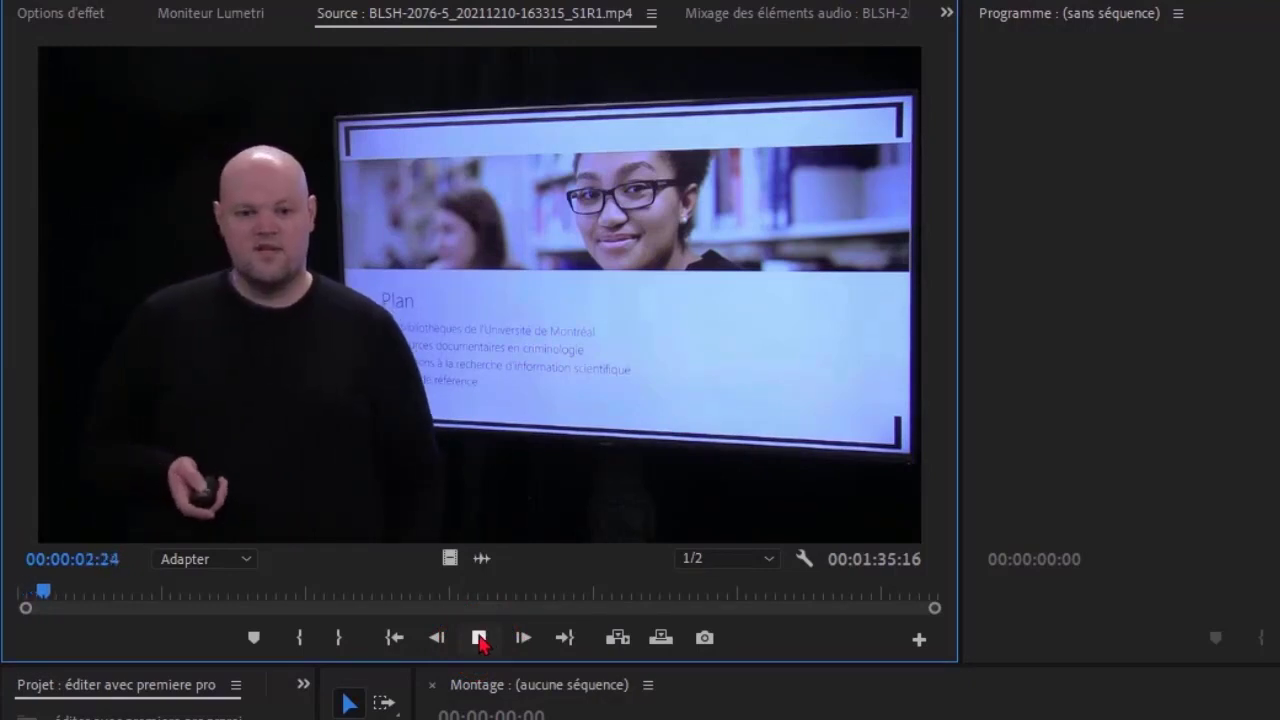
left_click(481, 639)
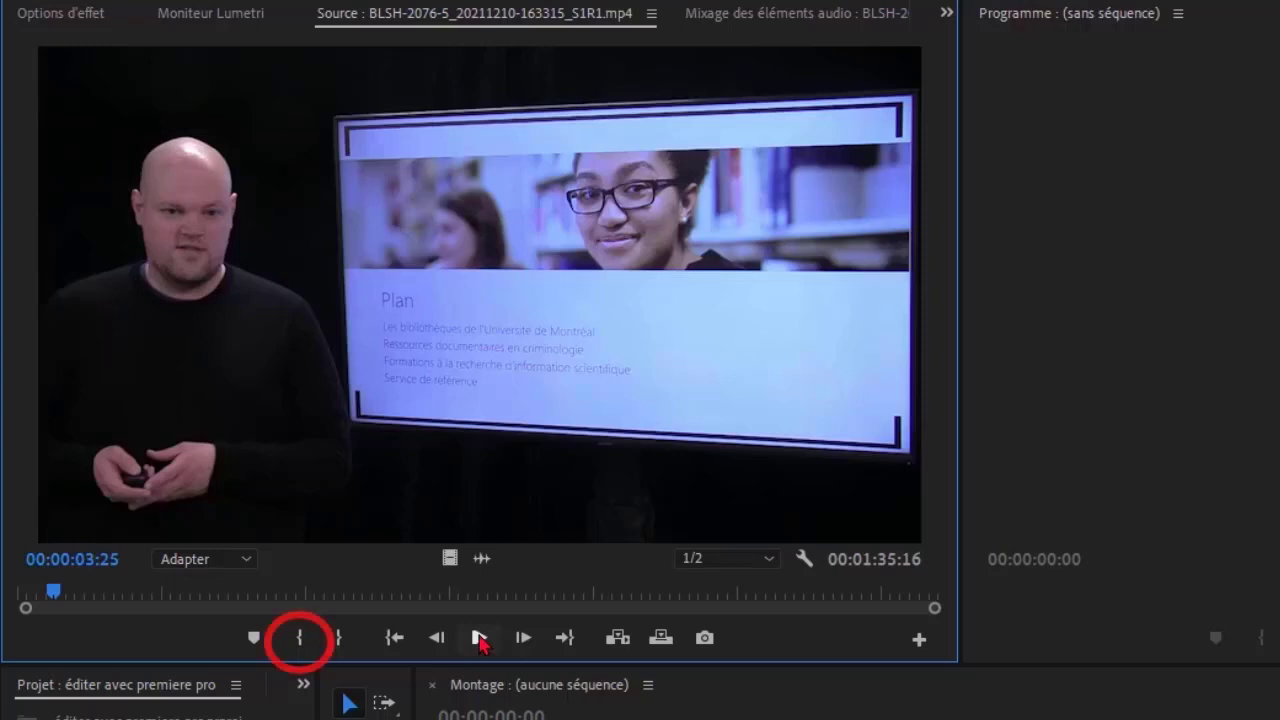
Step: Mark In at 00:00:03:25 and set a Mark Out further along the source clip
left_click(301, 636)
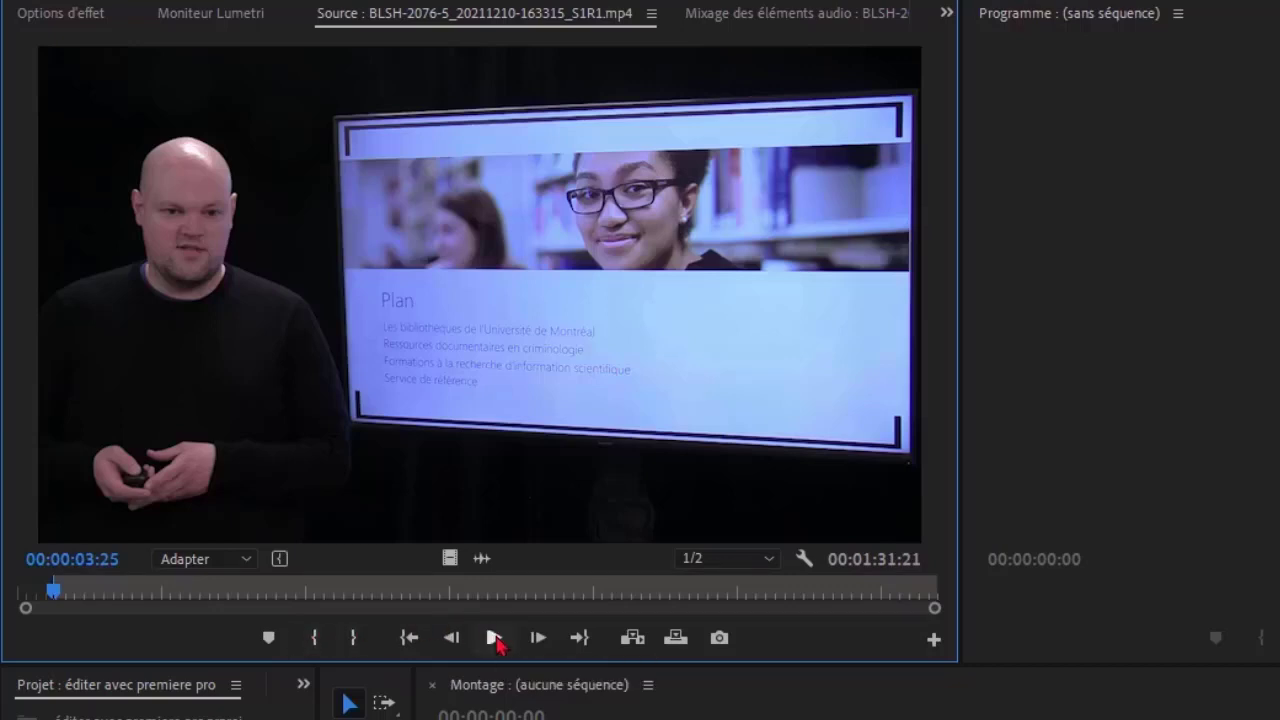
left_click(496, 640)
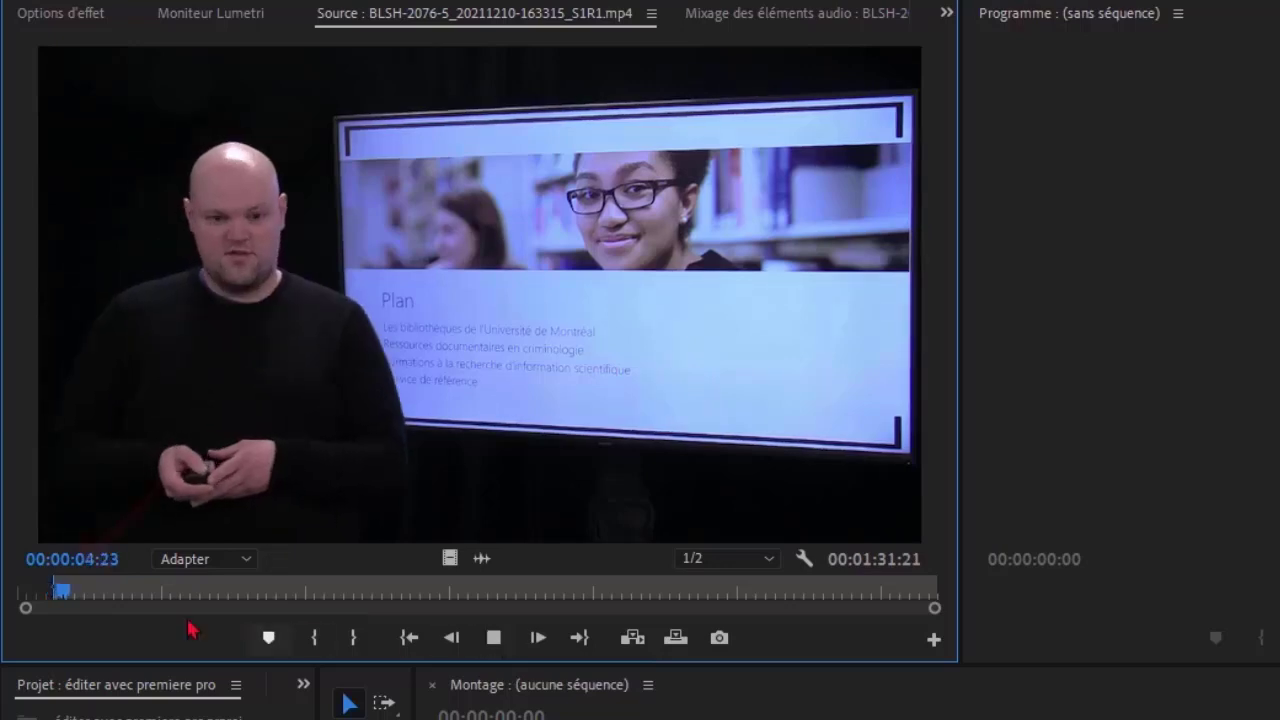
mouse_move(75, 594)
left_mouse_down()
mouse_move(520, 597)
mouse_move(441, 612)
left_mouse_up()
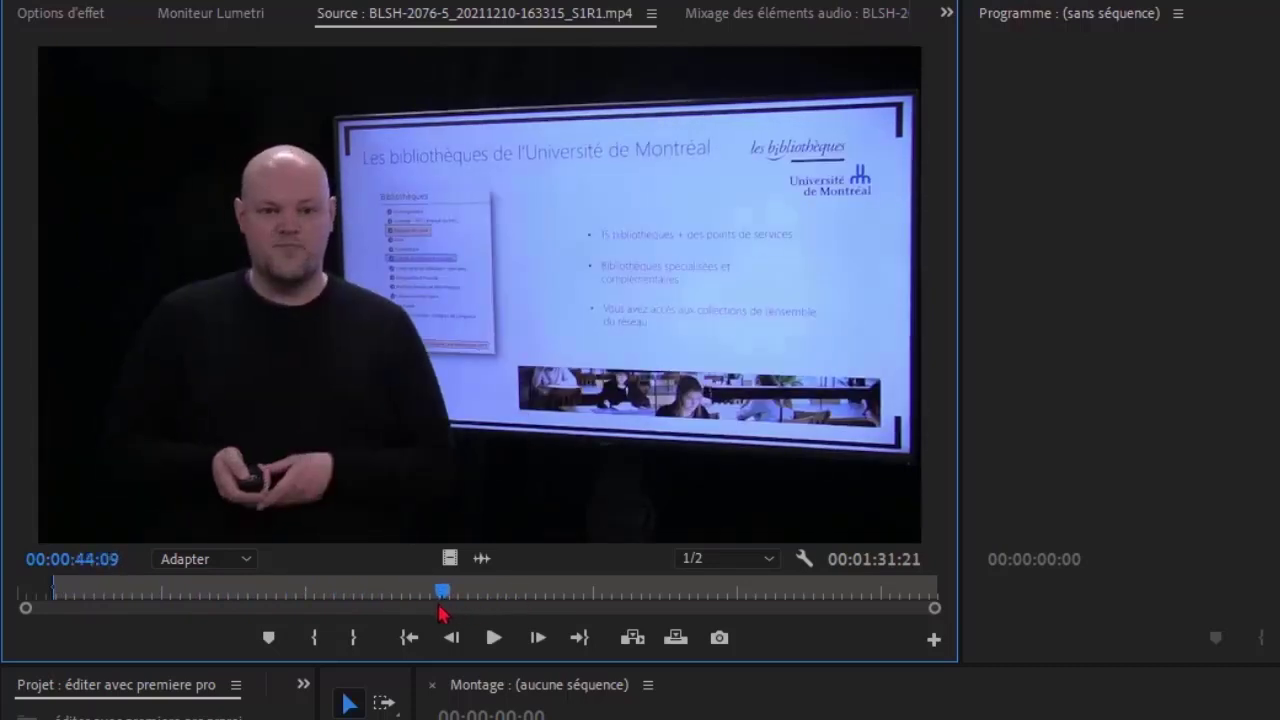
left_click(355, 638)
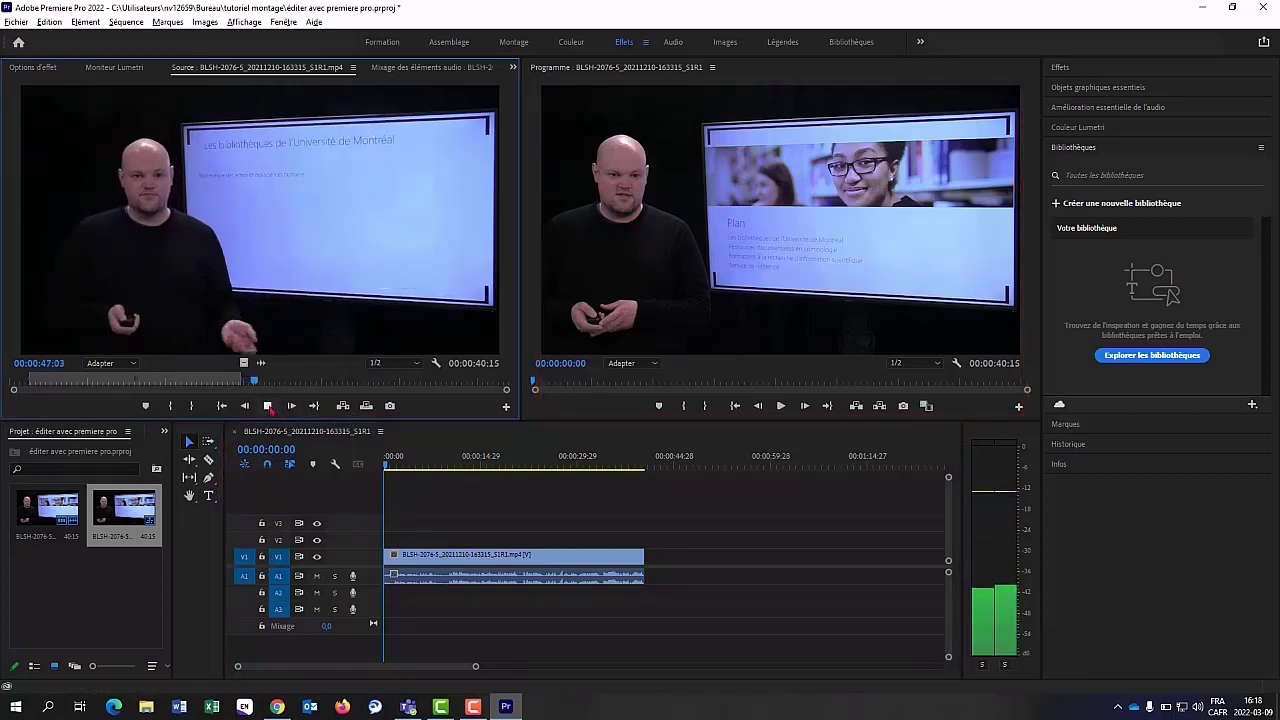
Step: Mark a 31:14 excerpt starting at 00:00:48:10 and place it after the first clip on V1
key("space")
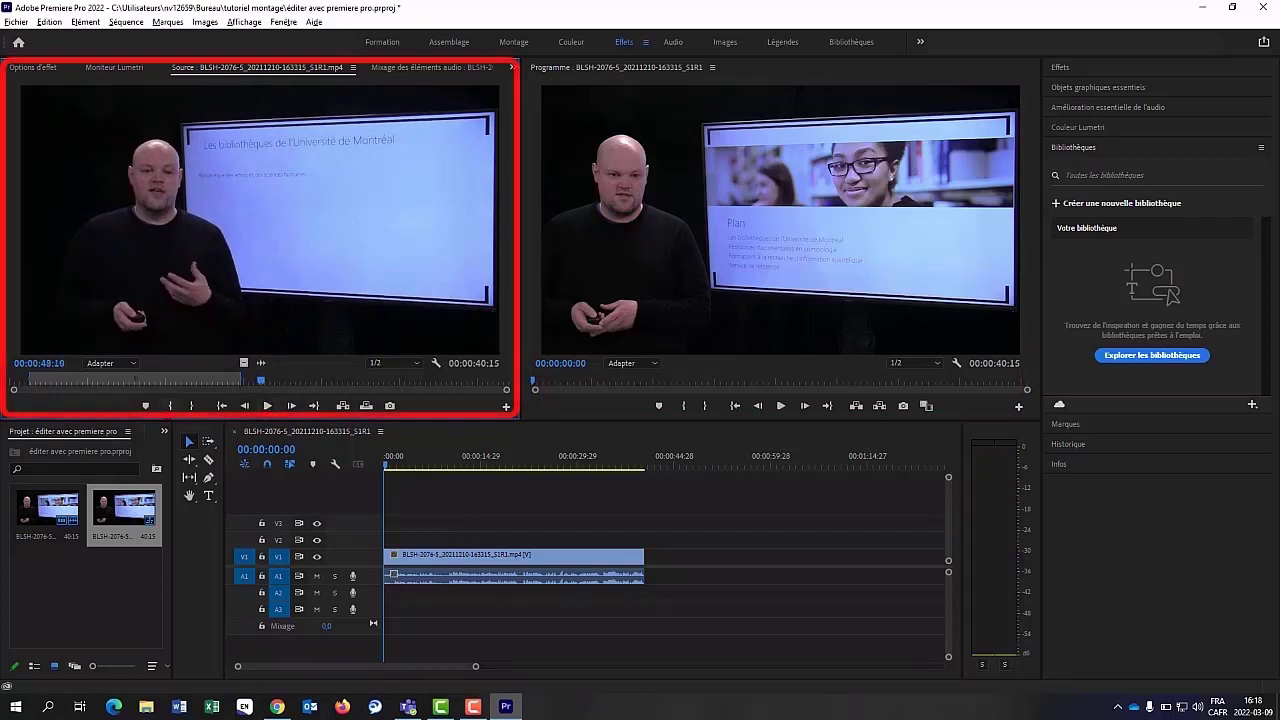
left_click(170, 405)
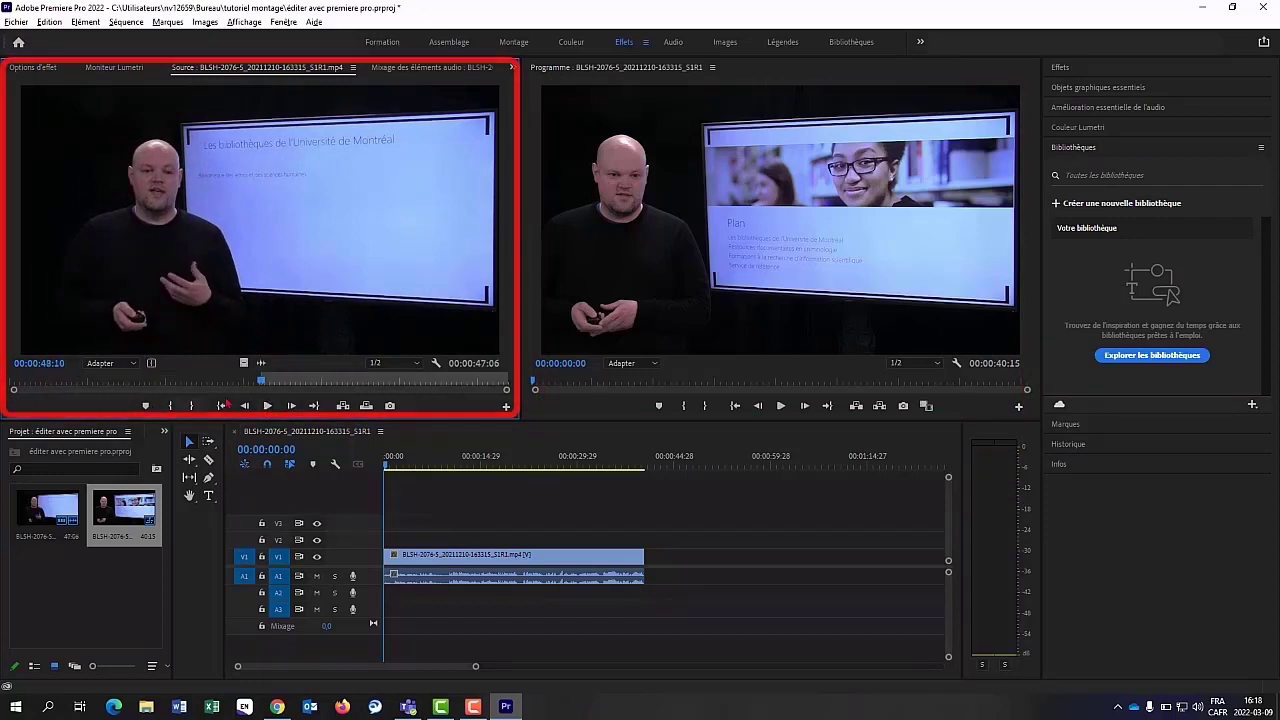
left_click(266, 386)
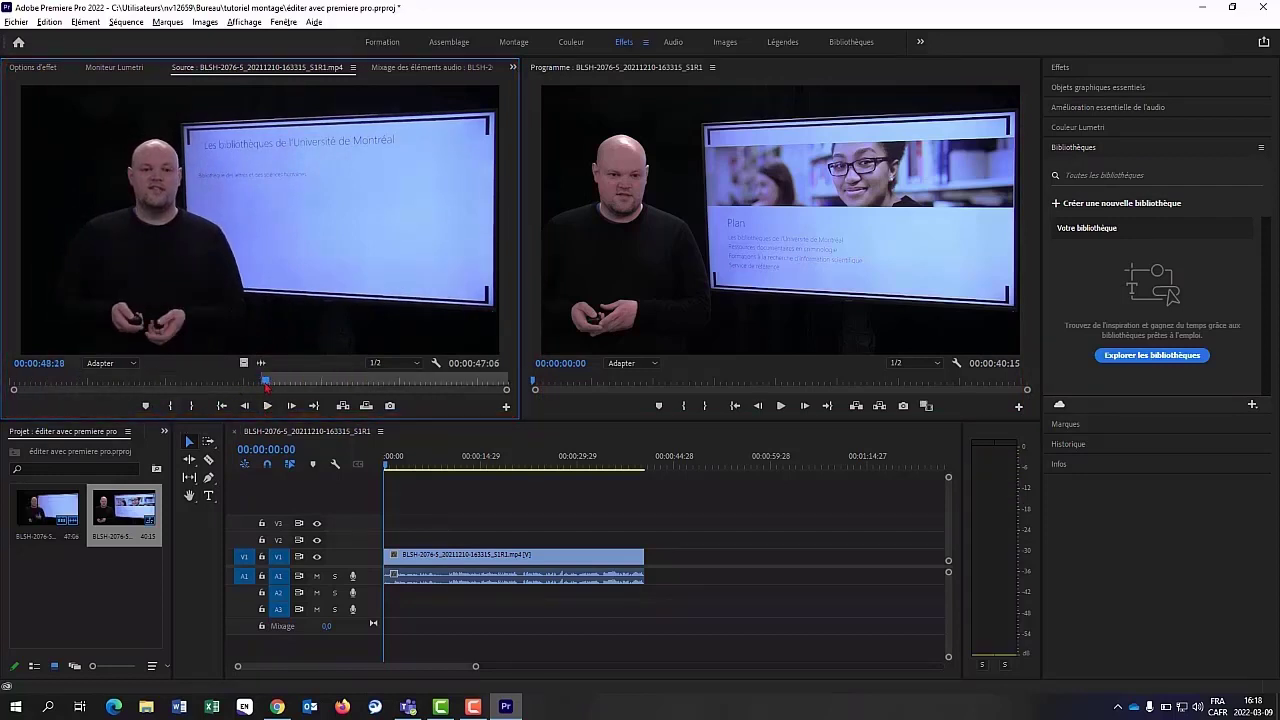
mouse_move(266, 386)
left_mouse_down()
mouse_move(507, 391)
mouse_move(424, 394)
left_mouse_up()
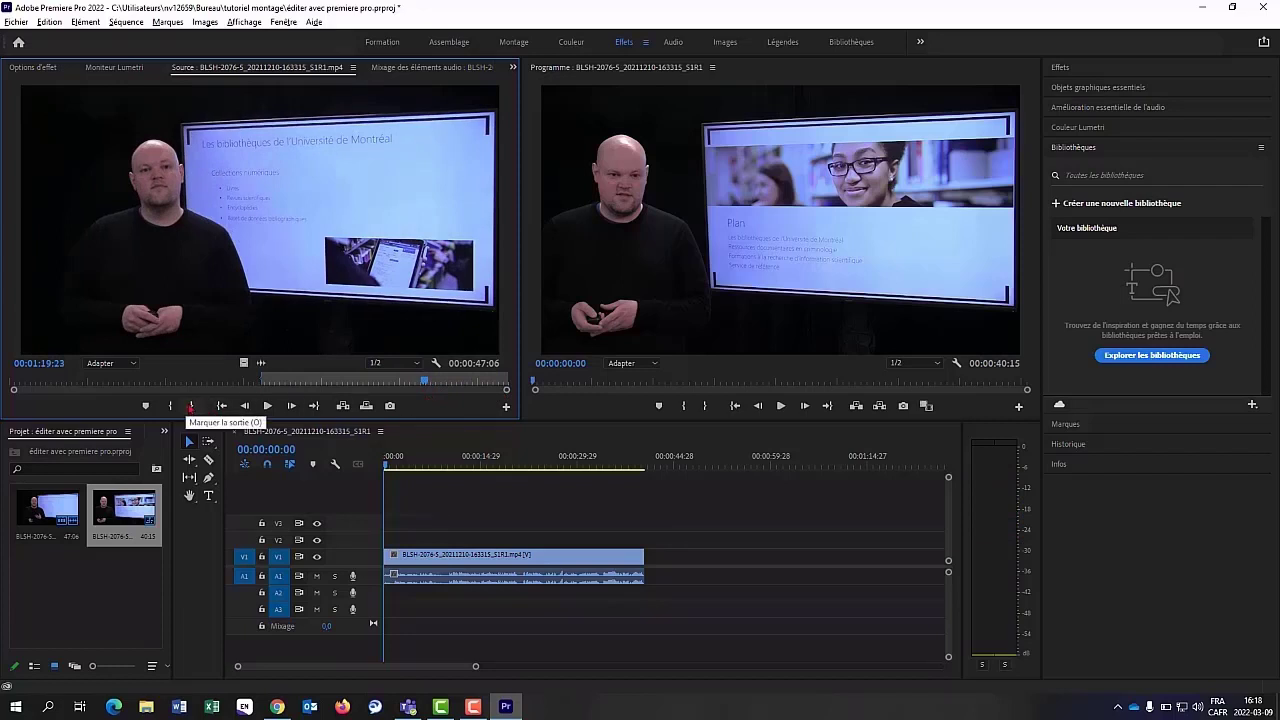
left_click(191, 406)
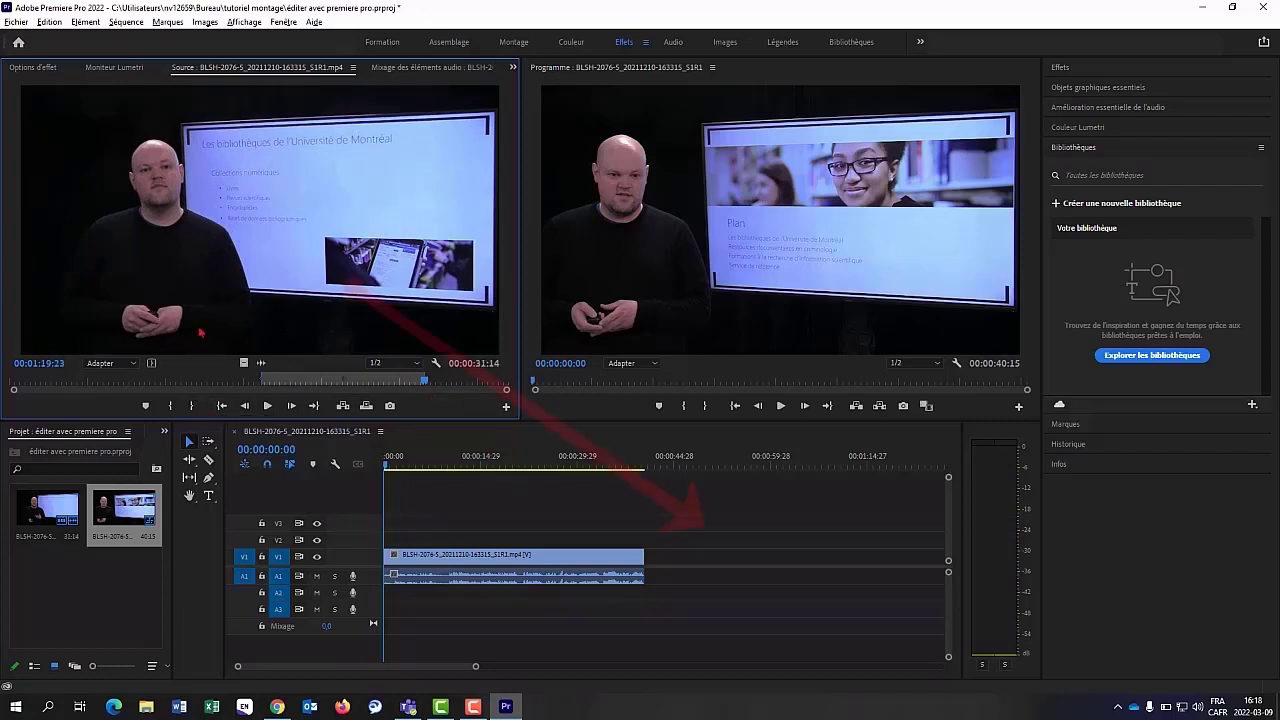
mouse_move(185, 193)
left_mouse_down()
mouse_move(670, 587)
mouse_move(640, 580)
left_mouse_up()
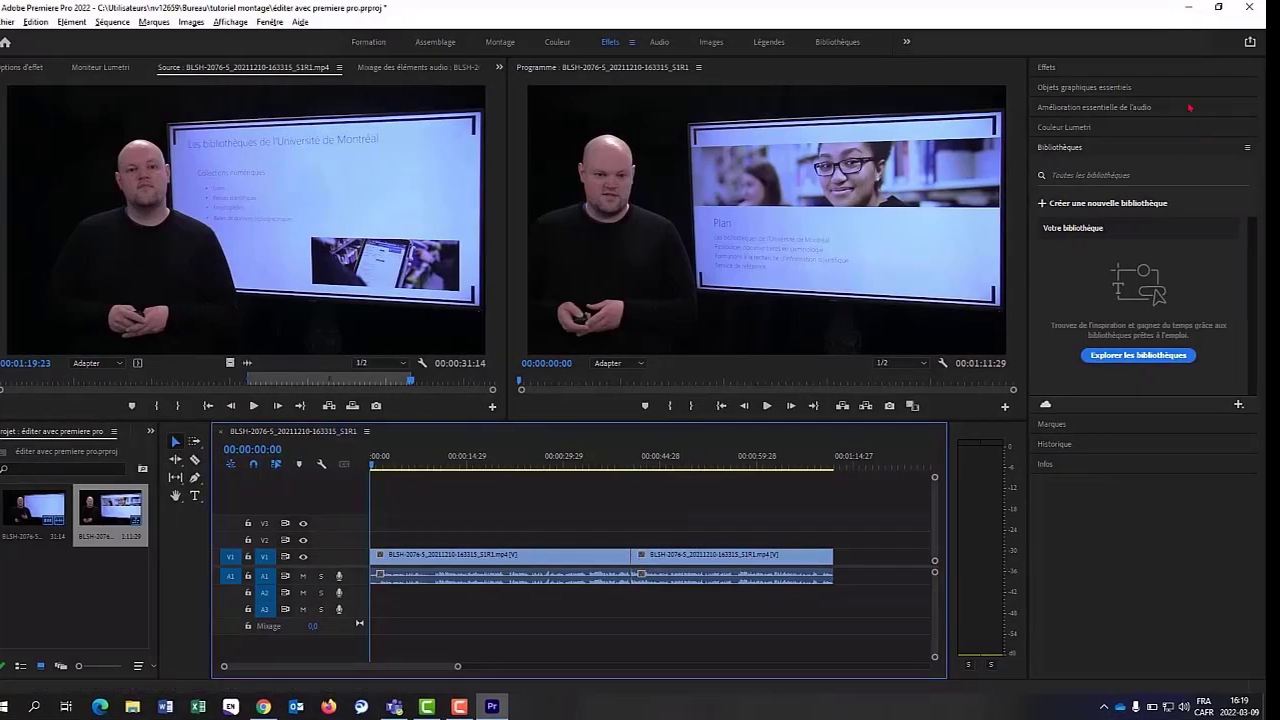
Step: Open Quick Export with Match Source - Adaptive High Bitrate and access its output file location
left_click(1249, 42)
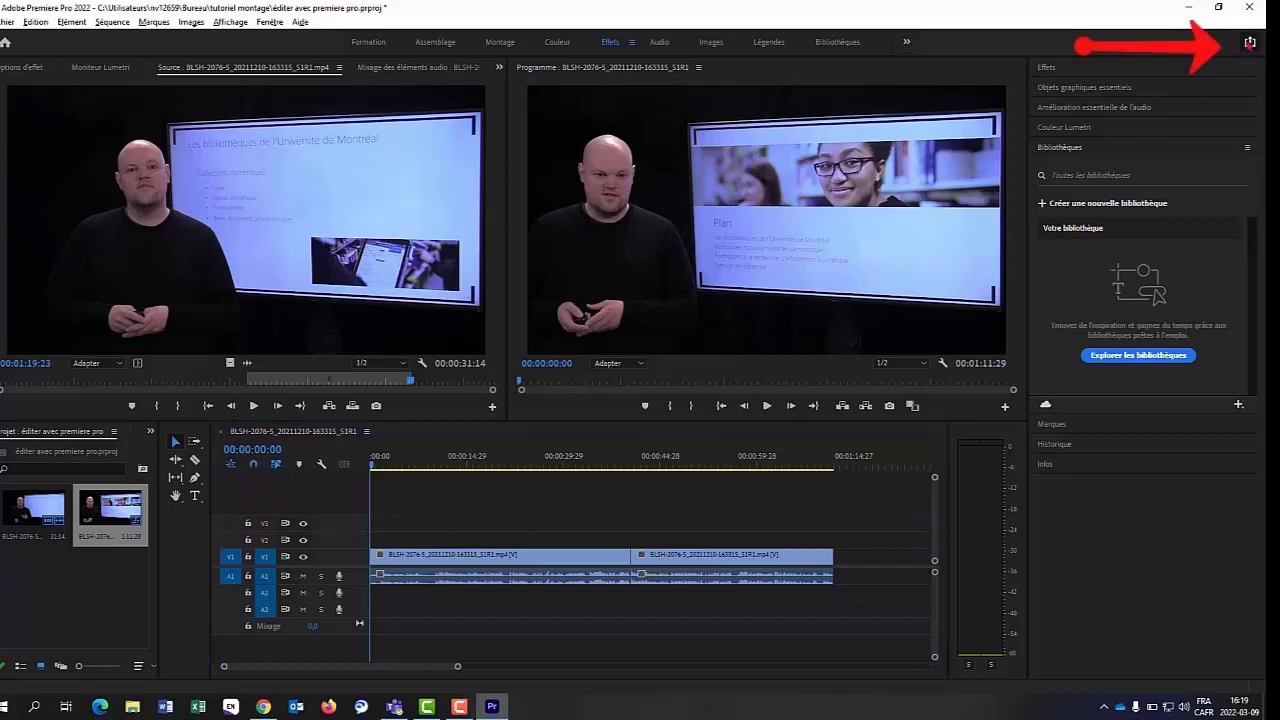
left_click(1249, 42)
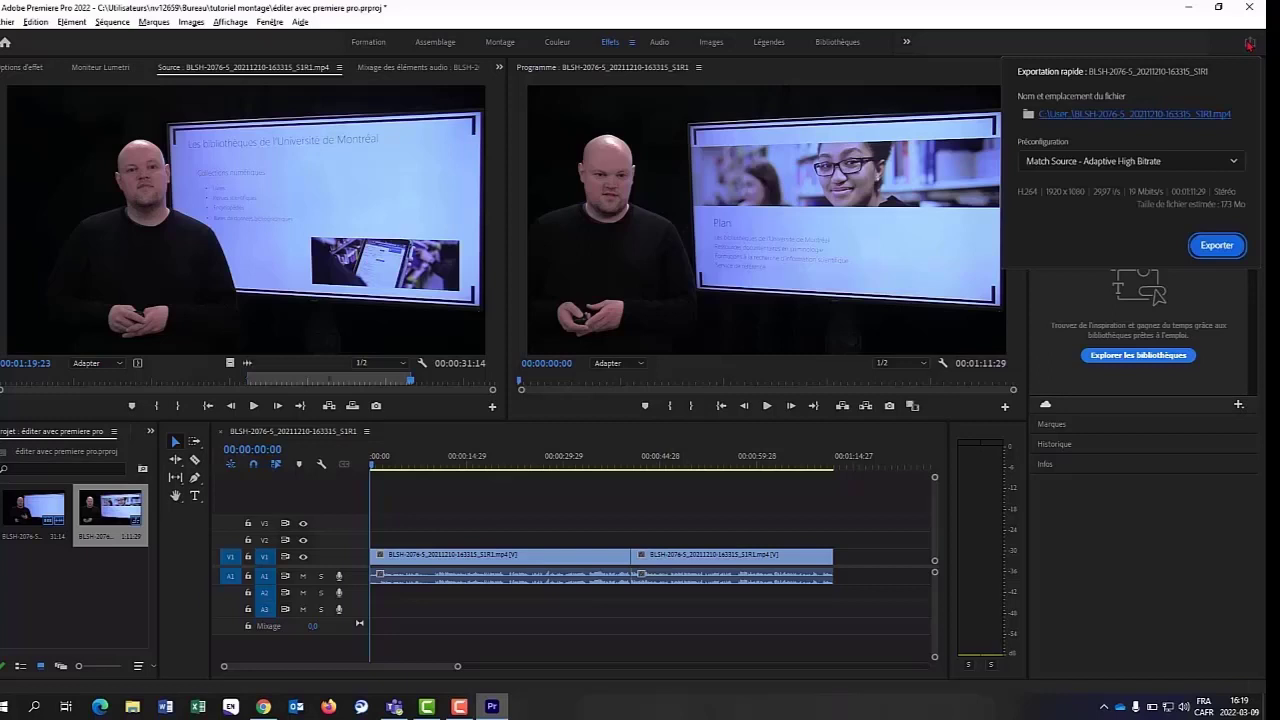
left_click(1170, 110)
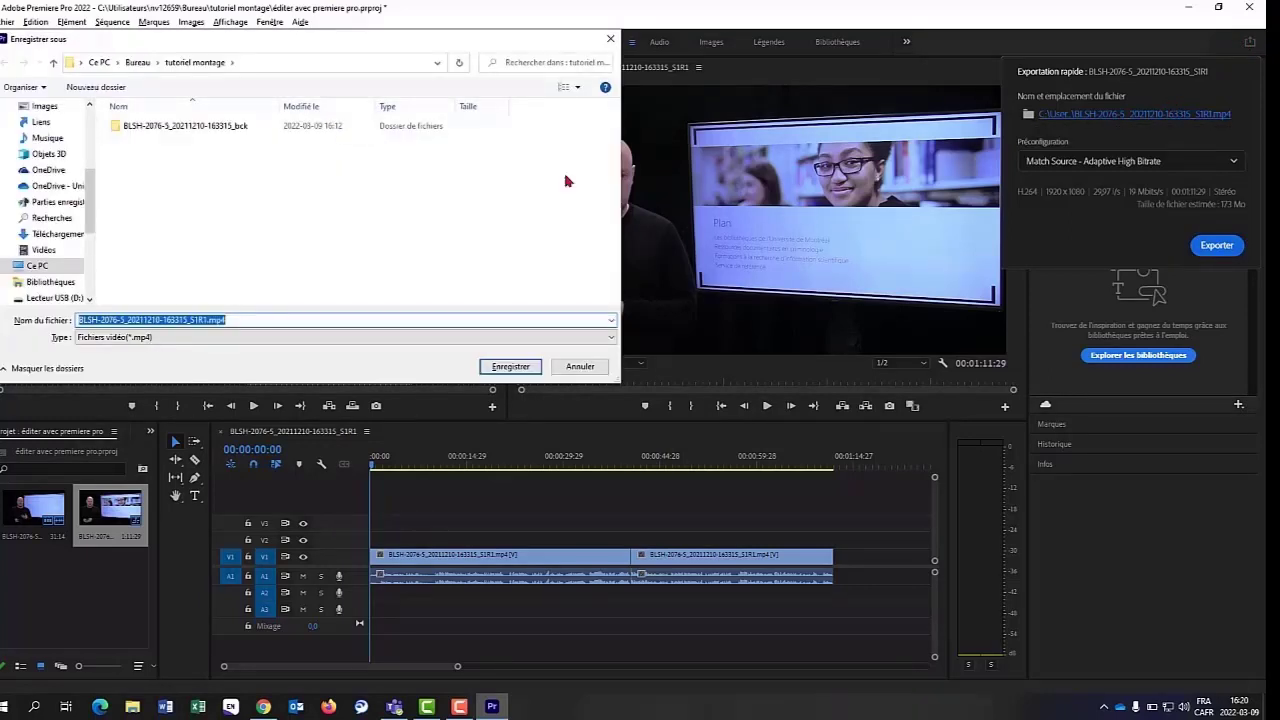
Step: Browse the Save As dialog to Bureau > tutoriel montage
scroll(41, 207, "up", 1)
scroll(41, 207, "up", 2)
scroll(42, 208, "up", 1)
scroll(43, 210, "up", 1)
scroll(43, 210, "up", 1)
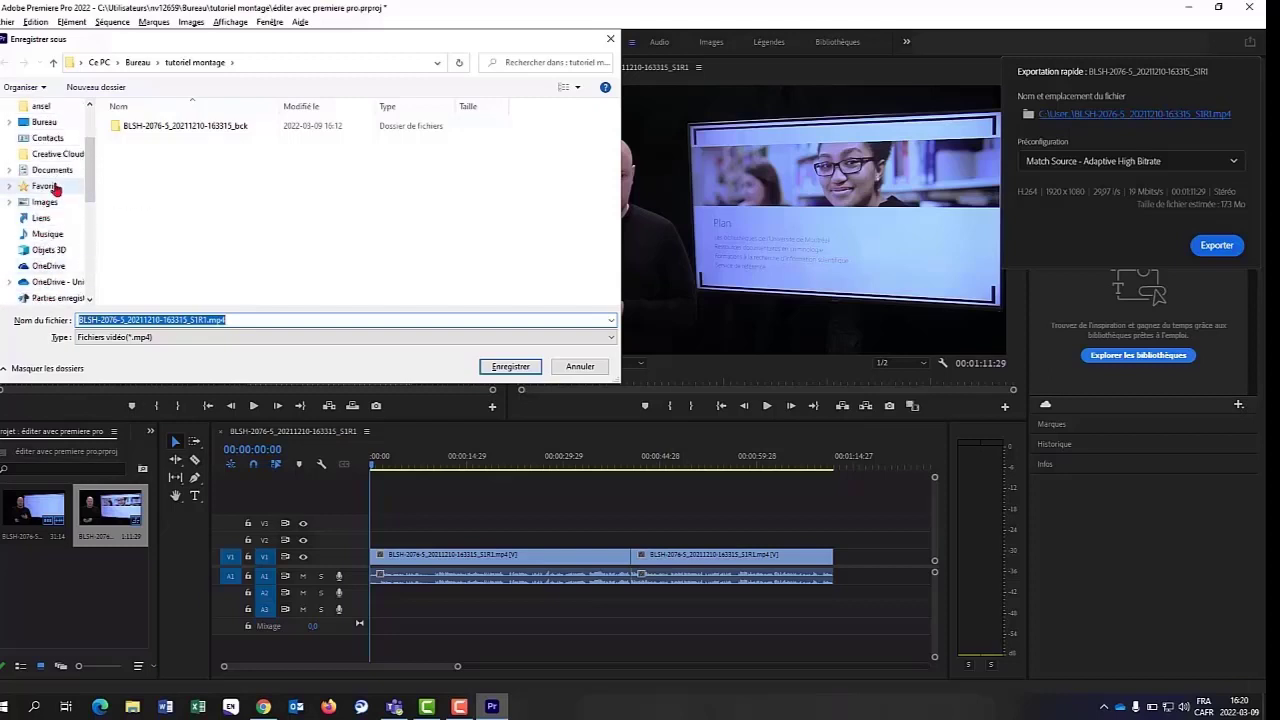
left_click(46, 123)
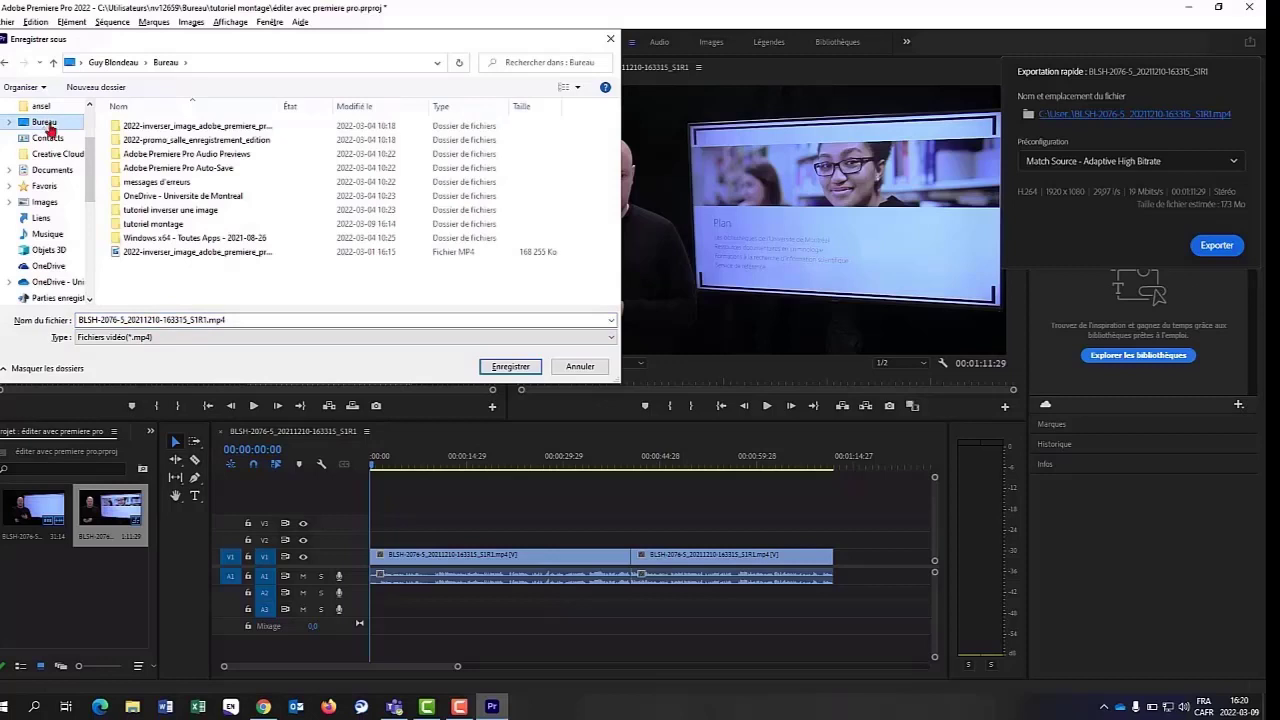
left_click(151, 228)
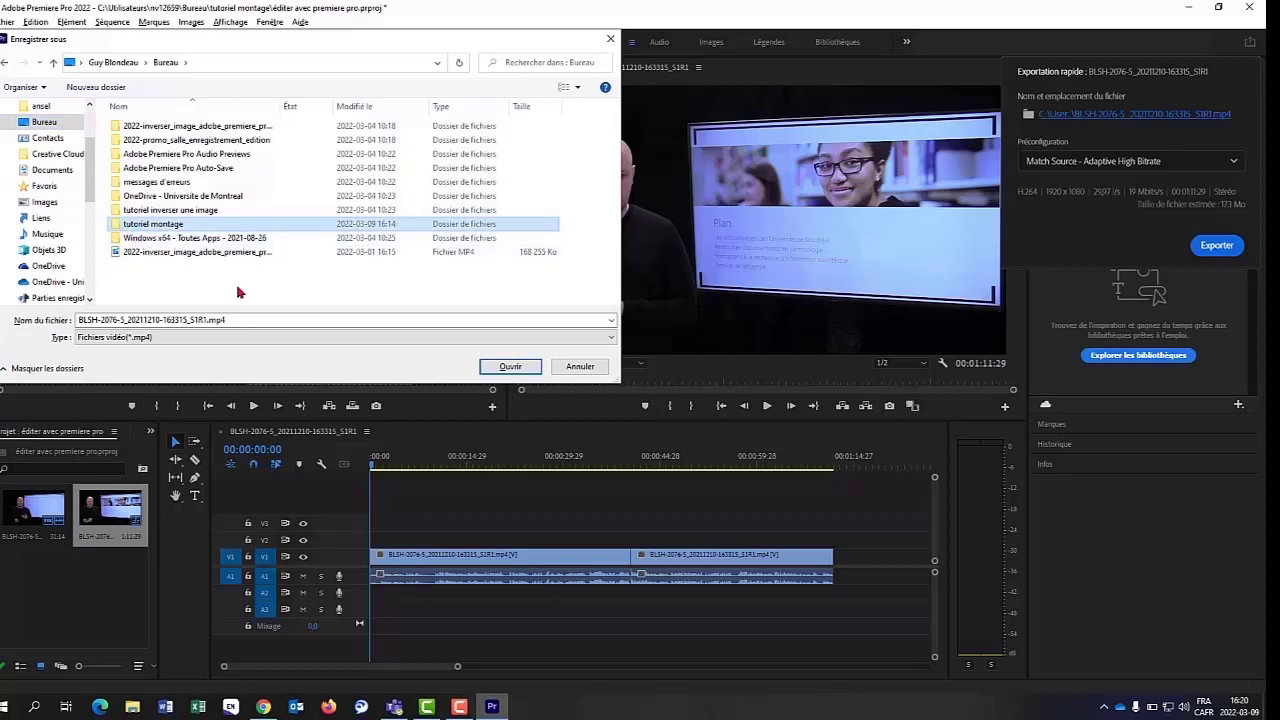
left_click(500, 367)
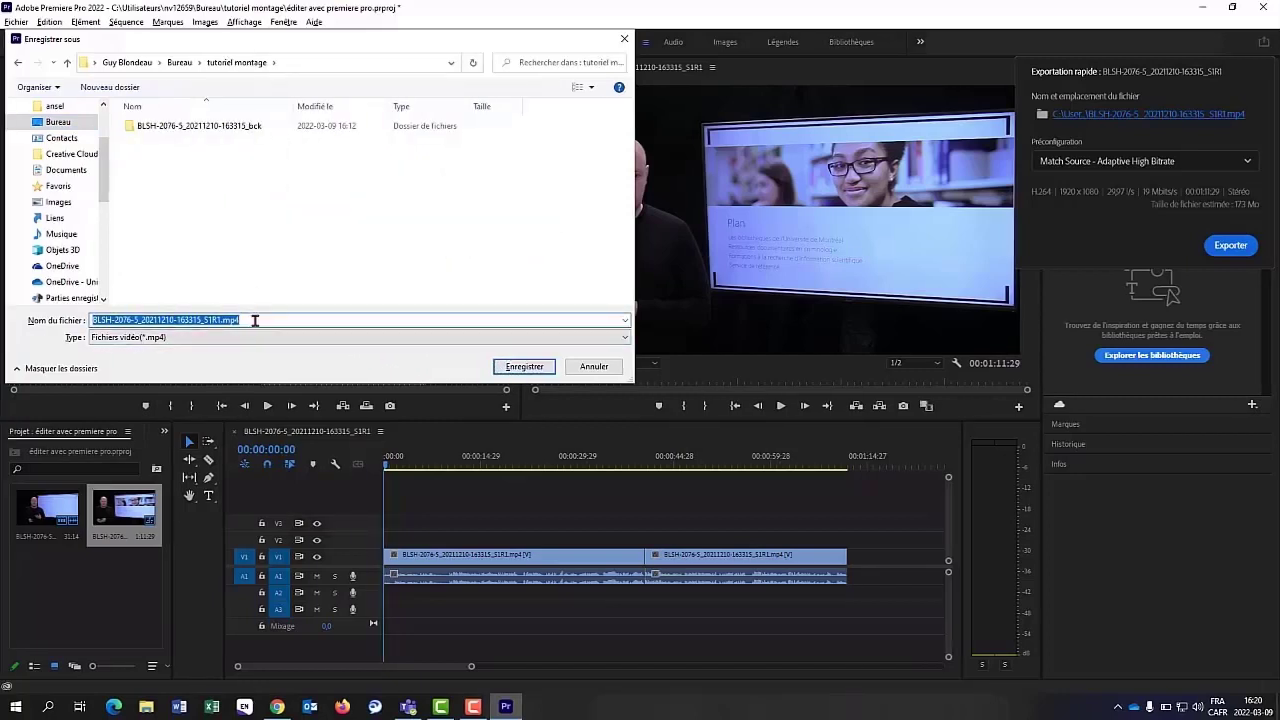
Step: Rename the export file to 'ma presentation' and save it there
left_click(237, 319)
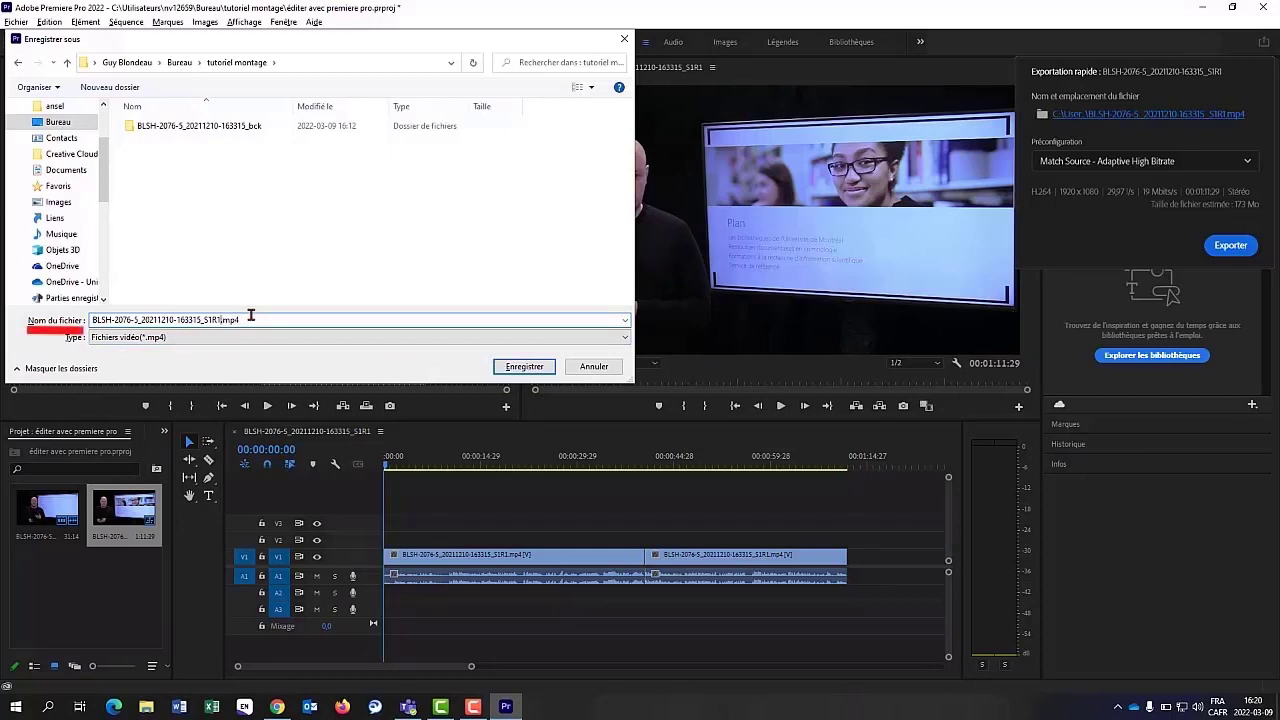
key("BackSpace")
key("BackSpace")
key("BackSpace")
key("BackSpace")
key("BackSpace")
key("BackSpace")
key("BackSpace")
key("BackSpace")
key("BackSpace")
key("BackSpace")
type("ma p")
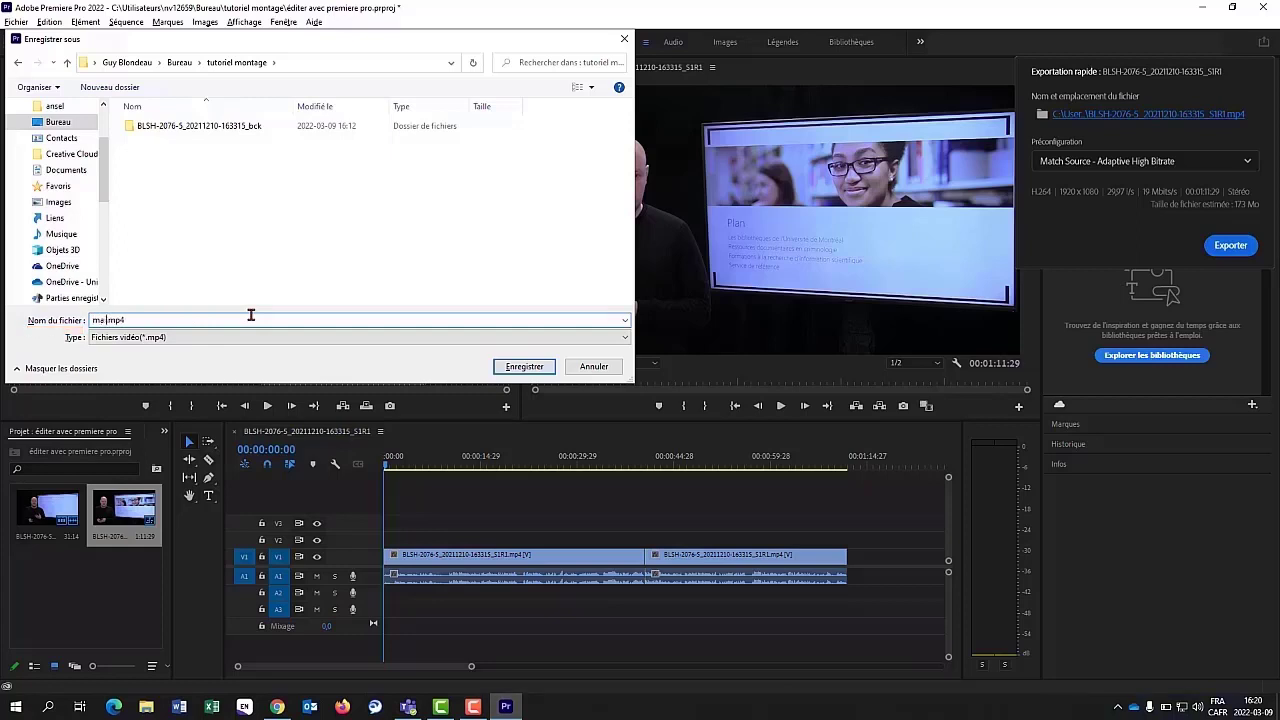
type("resent")
type("ation")
left_click(524, 368)
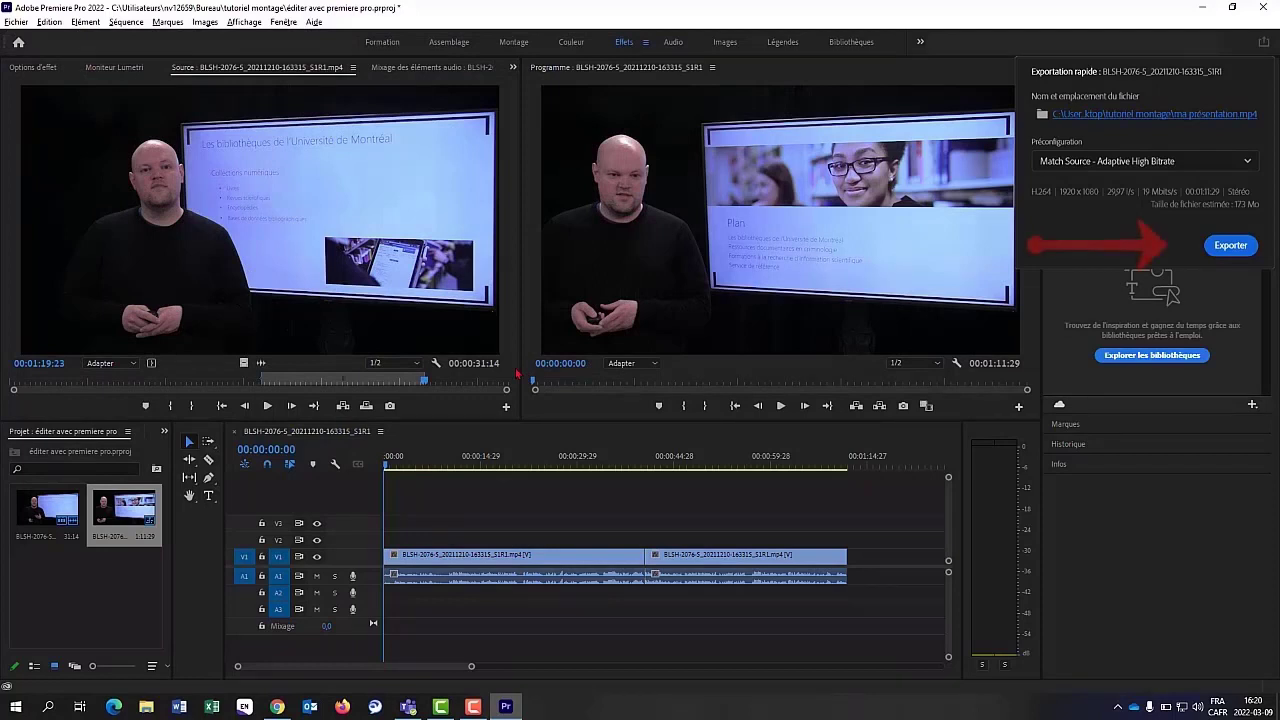
Step: Run the Quick Export to write ma présentation.mp4, then minimize Premiere Pro
left_click(1231, 245)
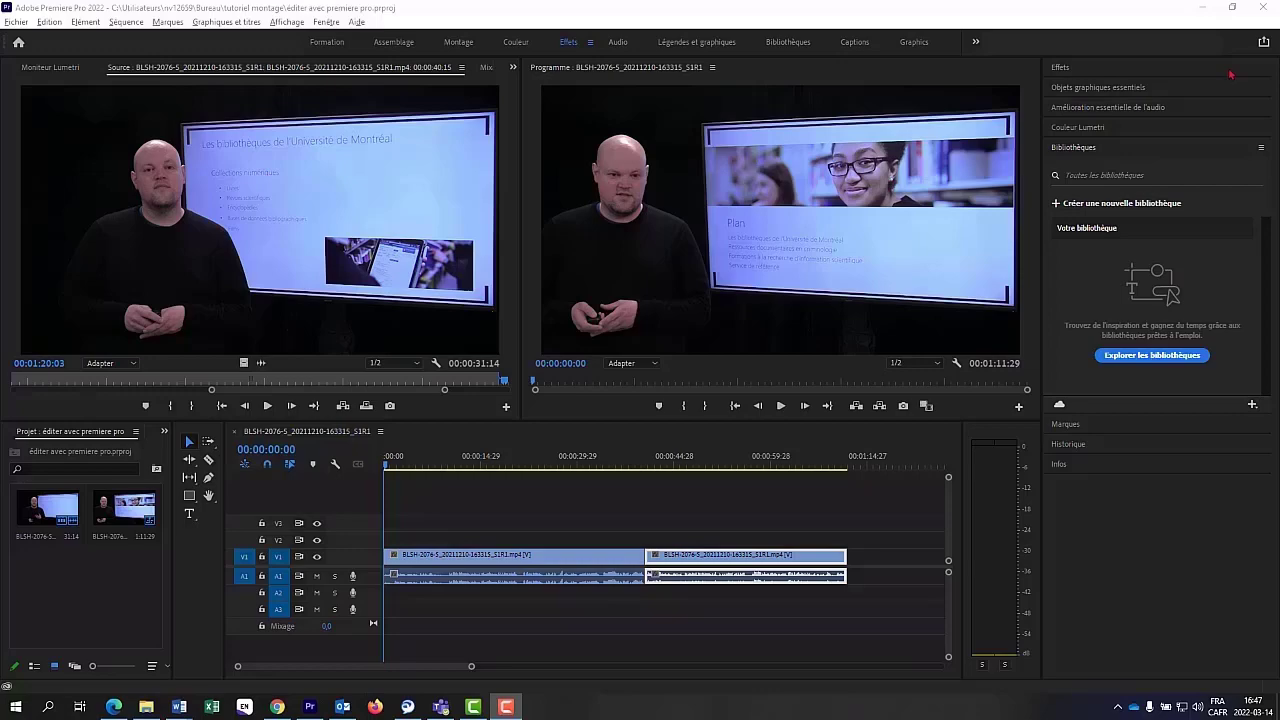
left_click(1199, 17)
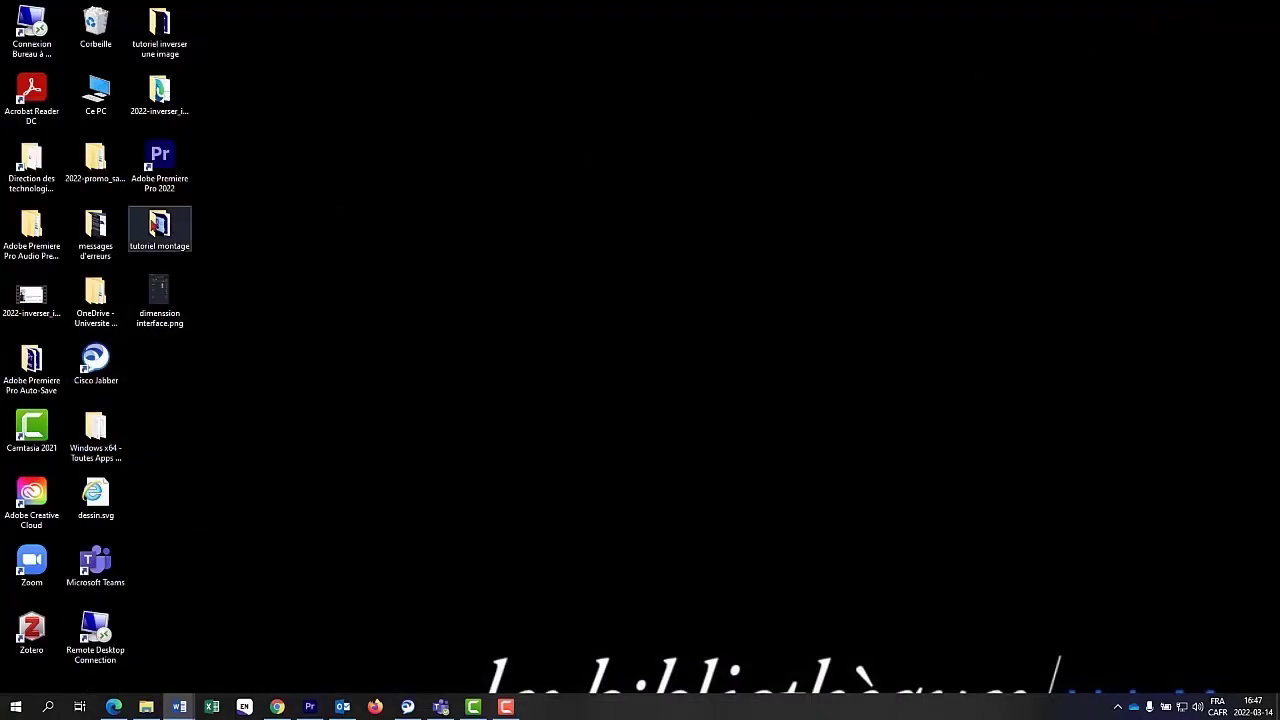
Step: Browse into the tutoriel montage folder and open ma présentation.mp4
left_click(160, 228)
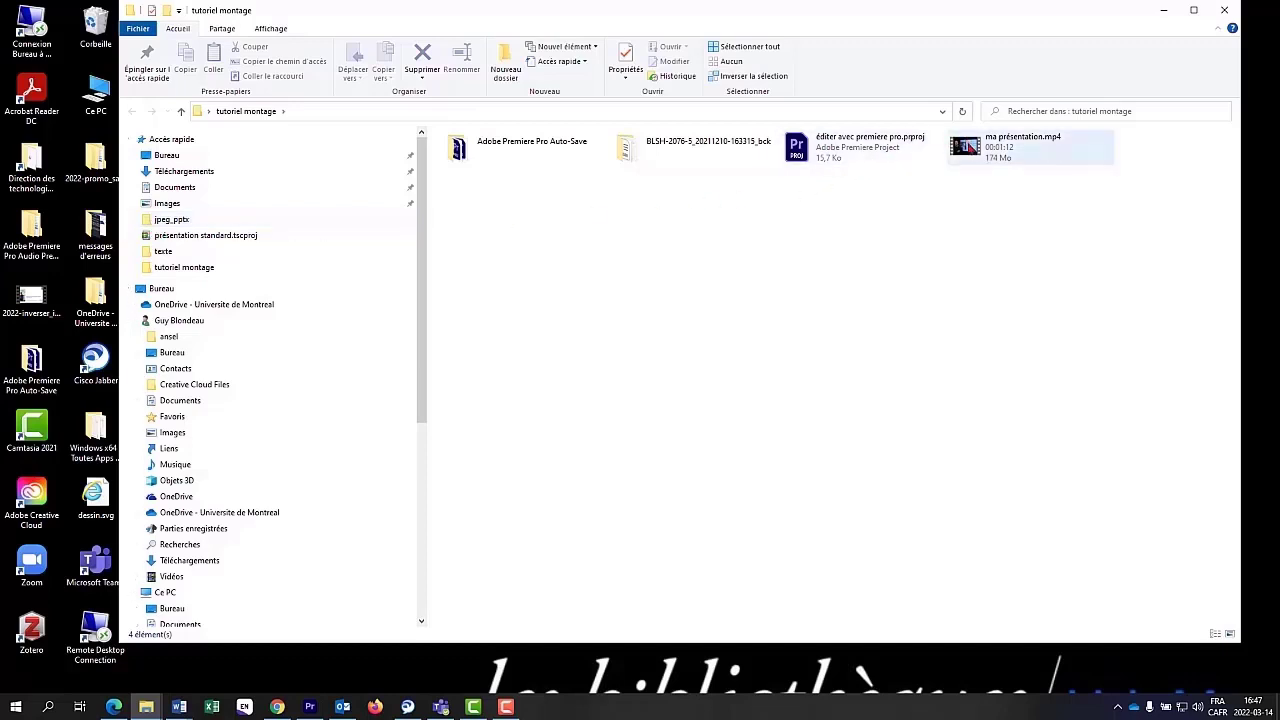
left_click(970, 148)
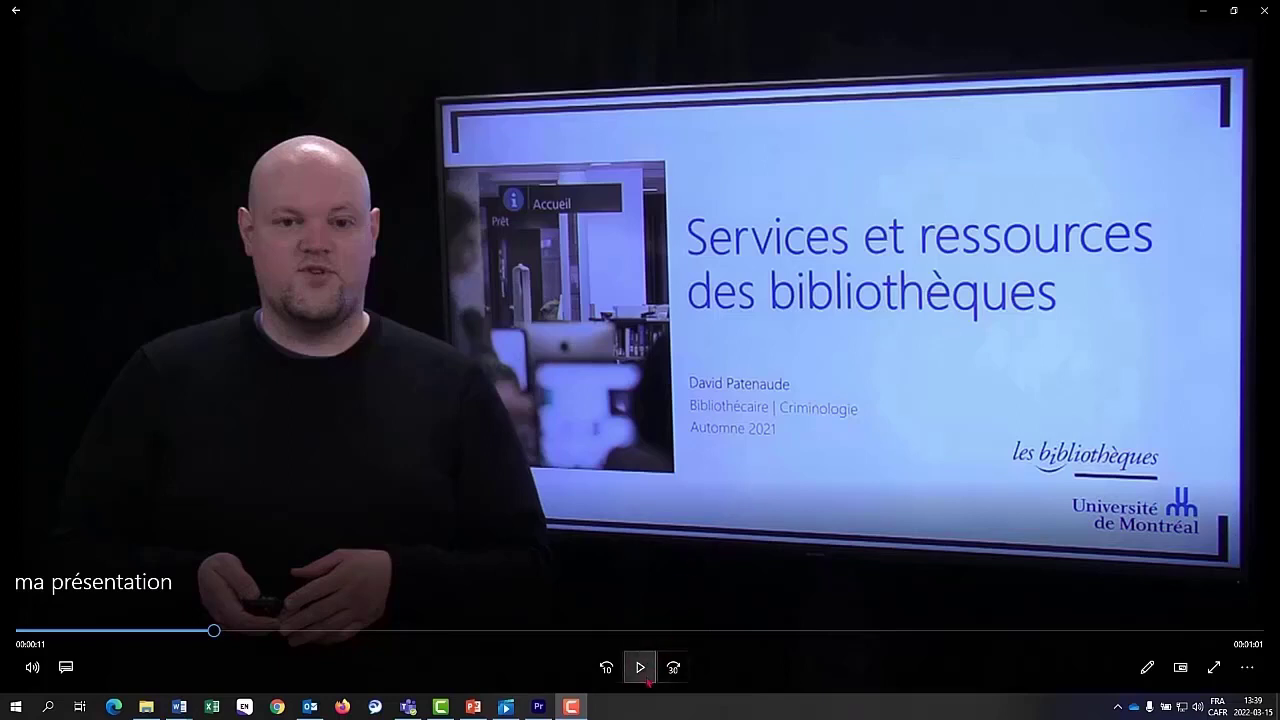
Step: Play ma présentation.mp4 in Media Player, then close the player with Alt+F4
left_click(640, 674)
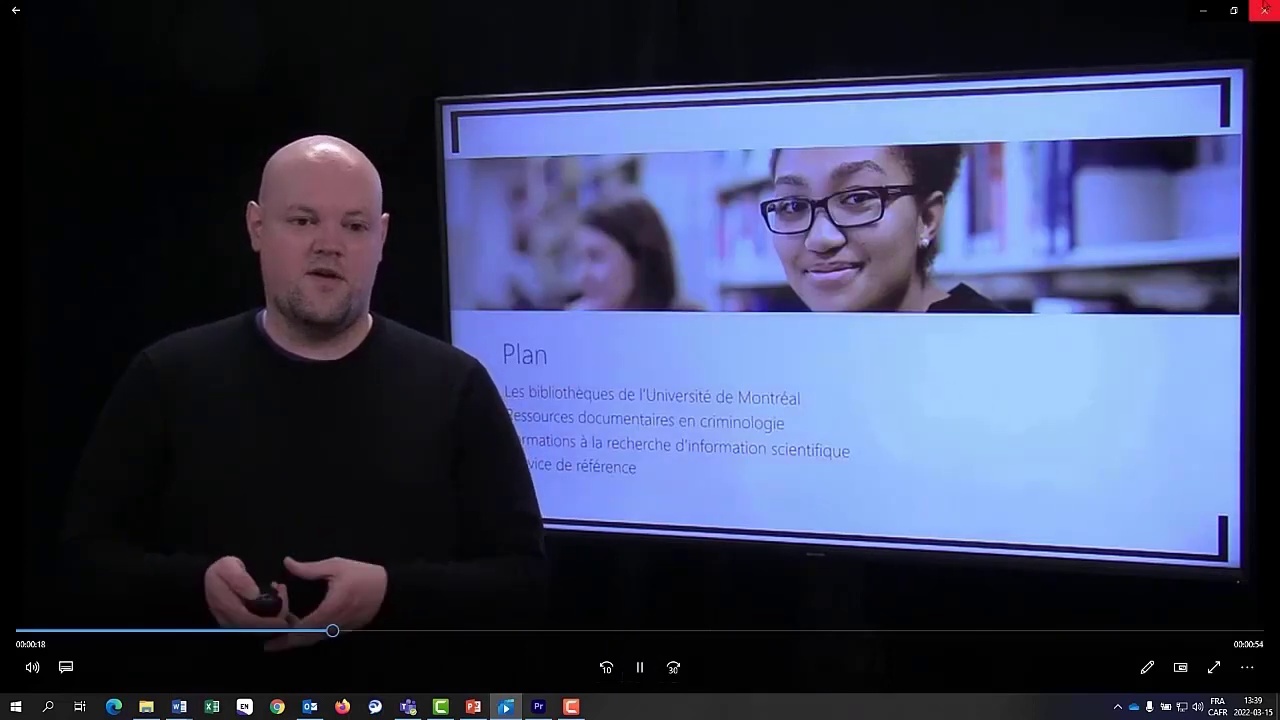
key("alt+F4")
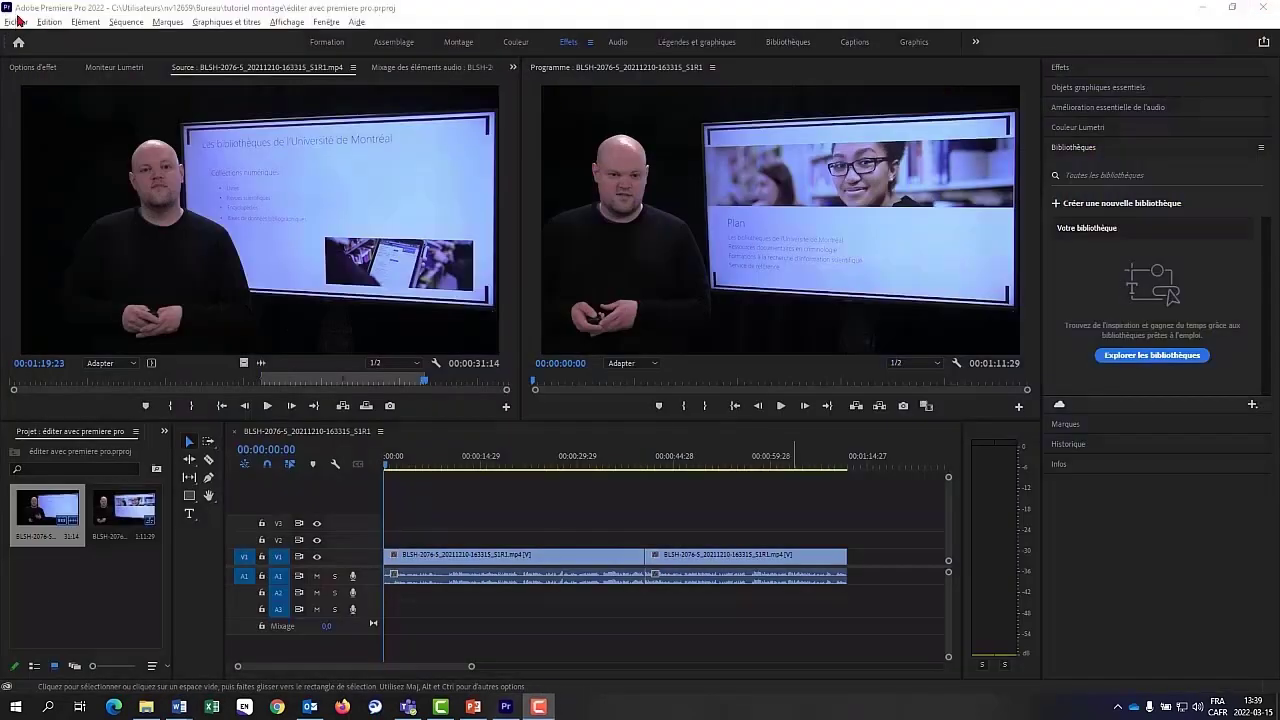
Step: Save the project via Fichier > Enregistrer, then reopen the Fichier menu
left_click(17, 22)
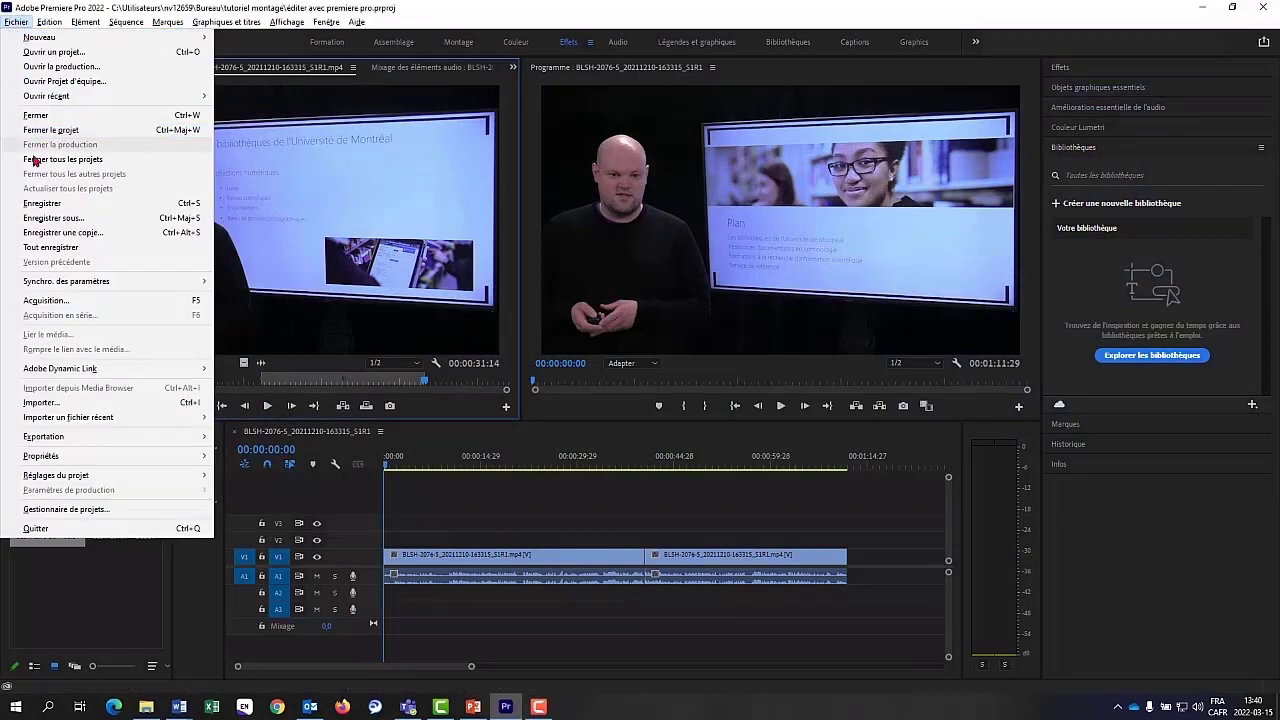
left_click(40, 203)
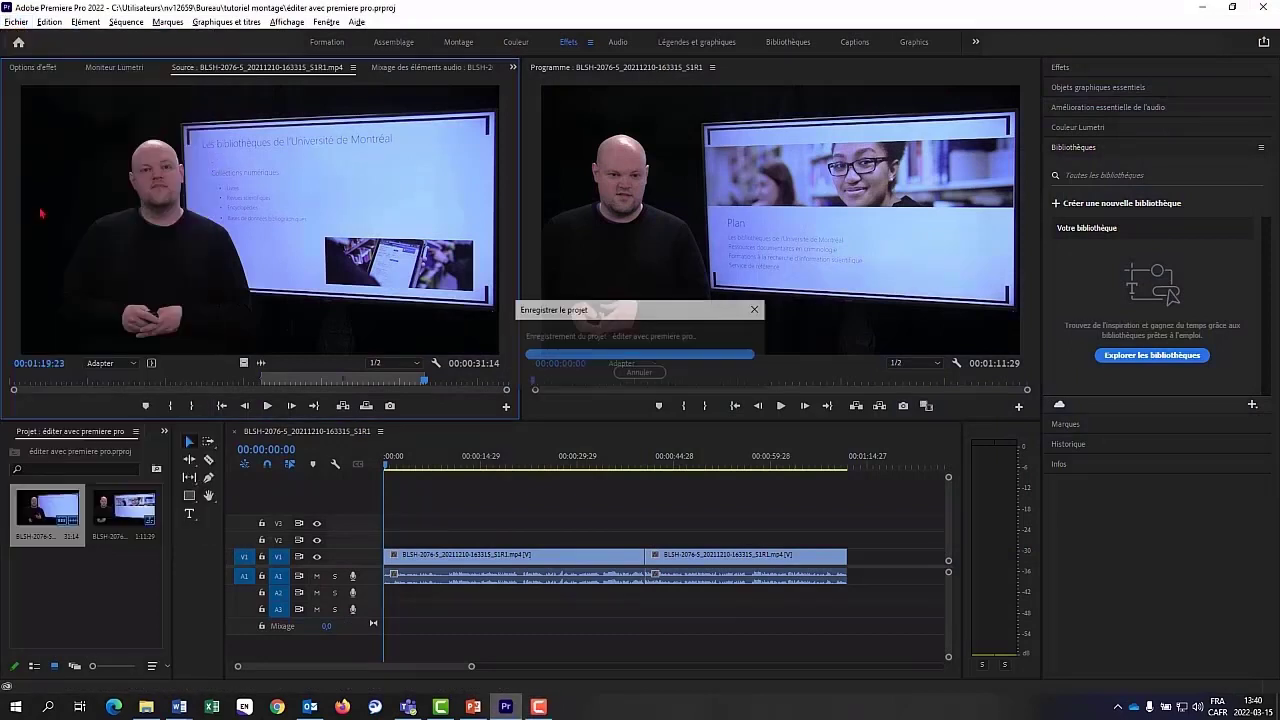
left_click(16, 24)
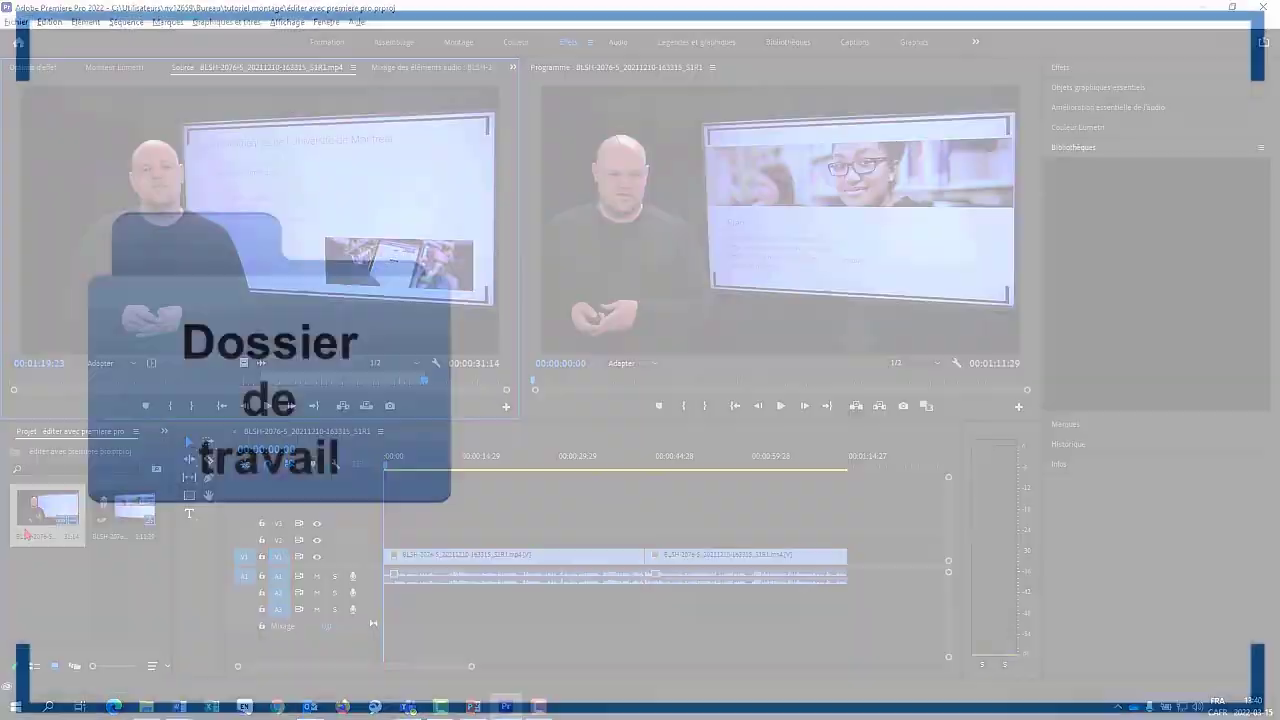